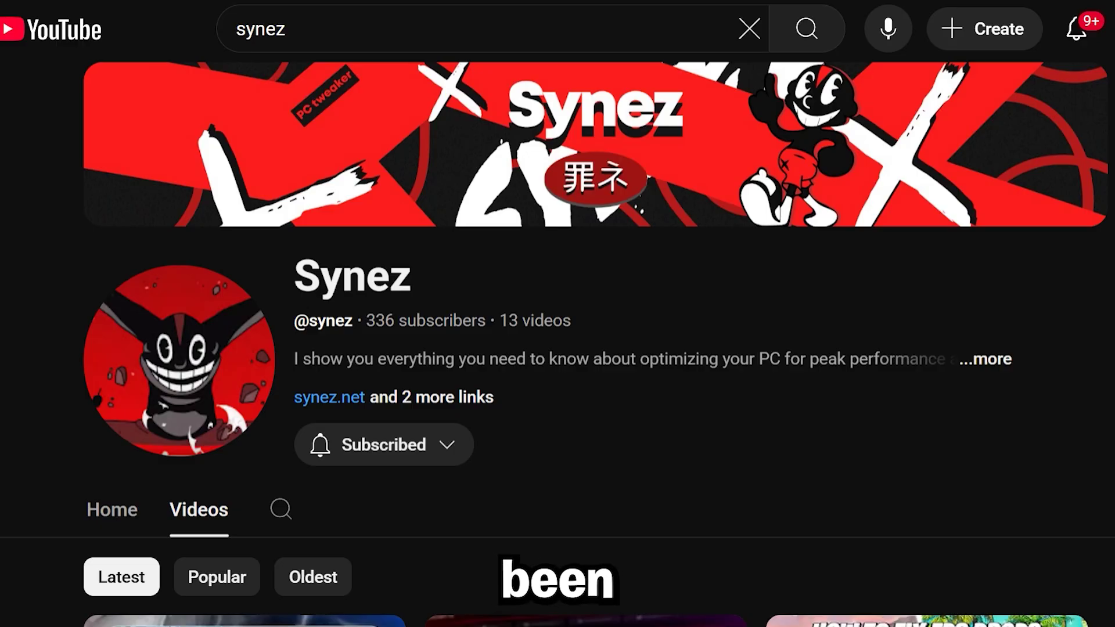
- Open the nine-folder How to Reduce Input Lag pack on the desktop and browse into 1. USB Ports
scroll(557, 343, down, 5)
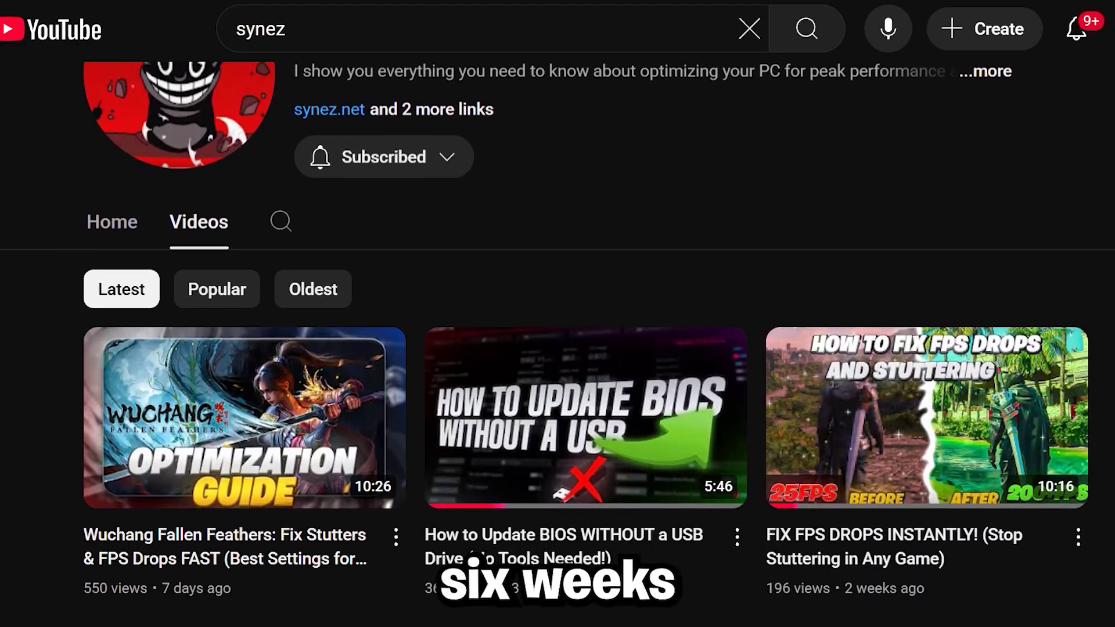
scroll(557, 348, down, 6)
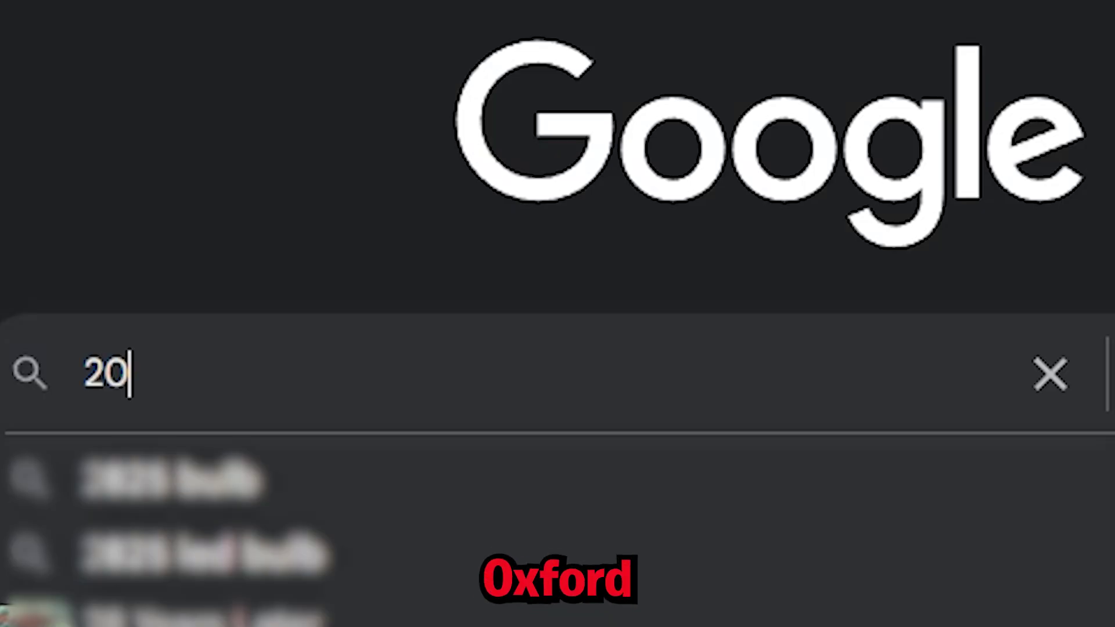
text(0 yea)
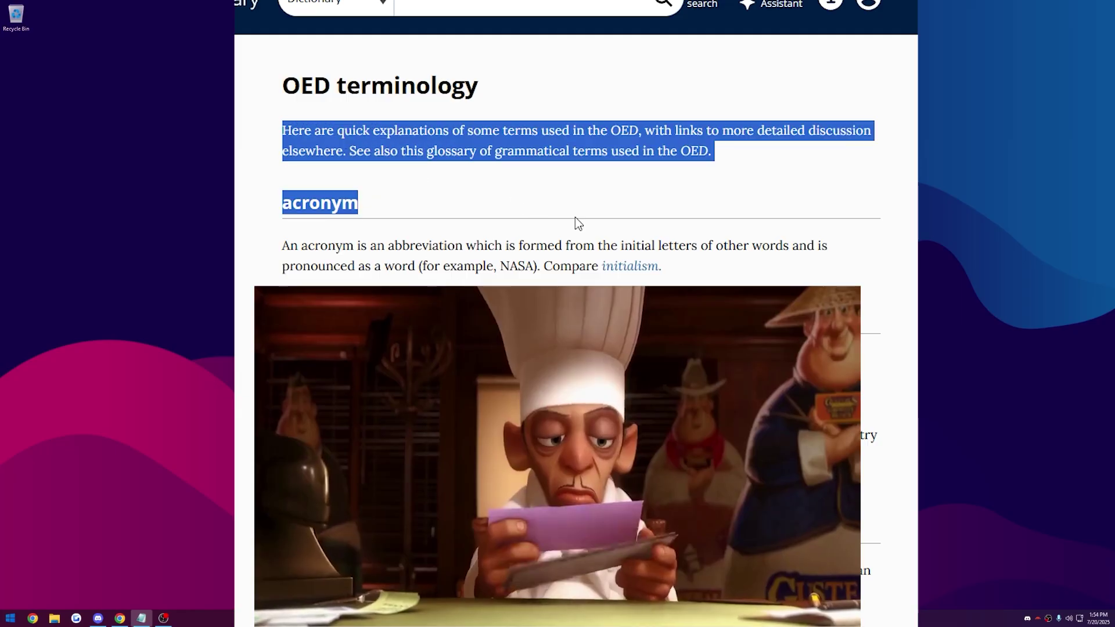
drag(578, 224, 866, 378)
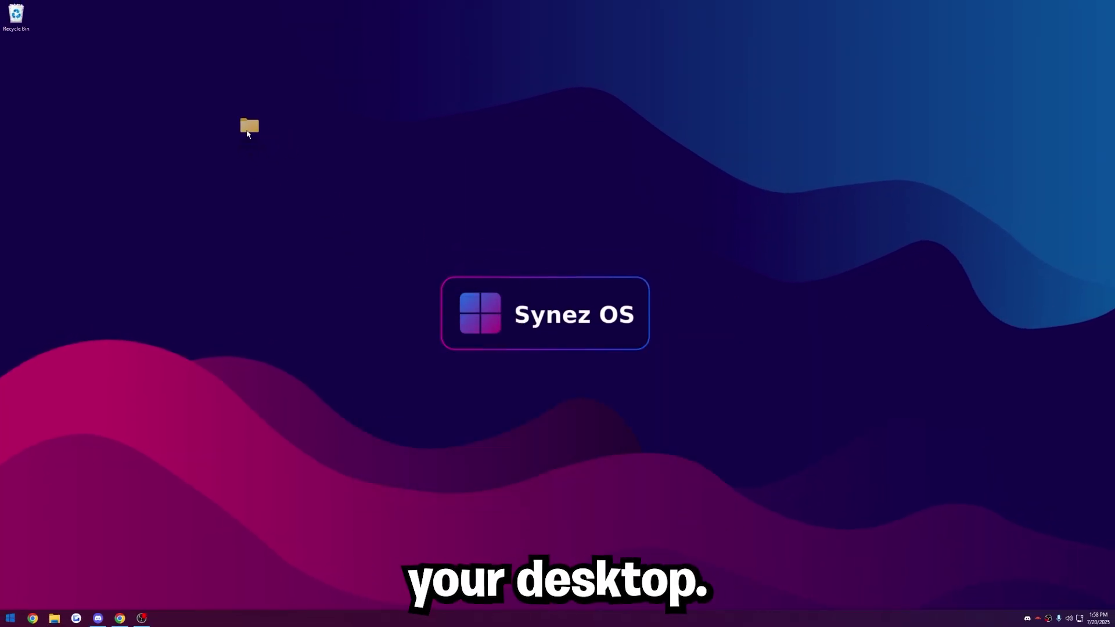
double_click(244, 152)
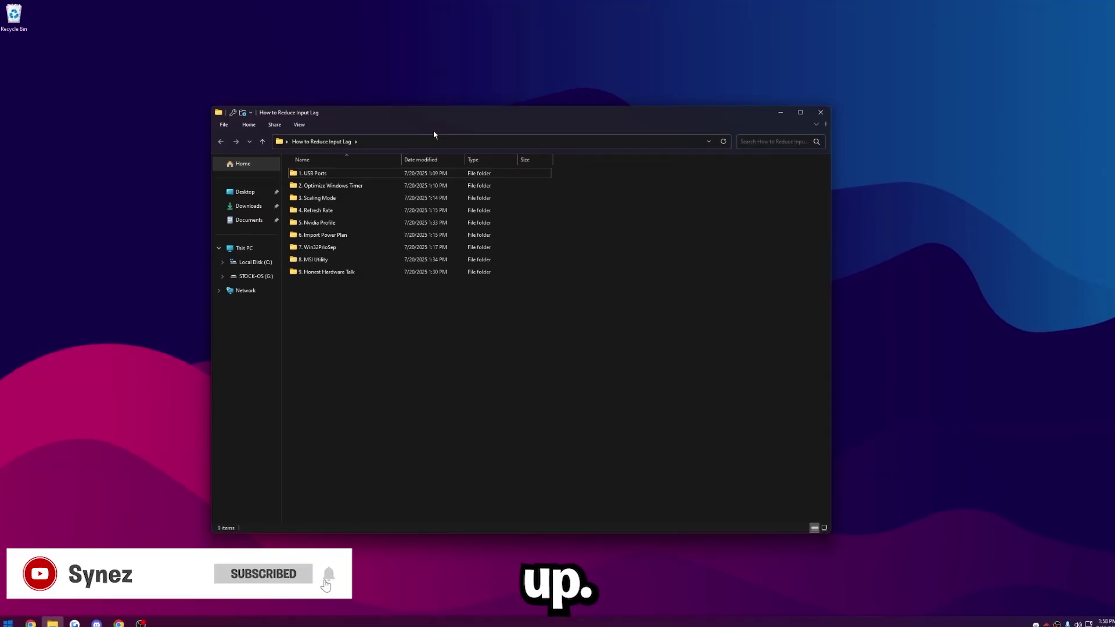
drag(433, 134, 363, 135)
key(ctrl+a)
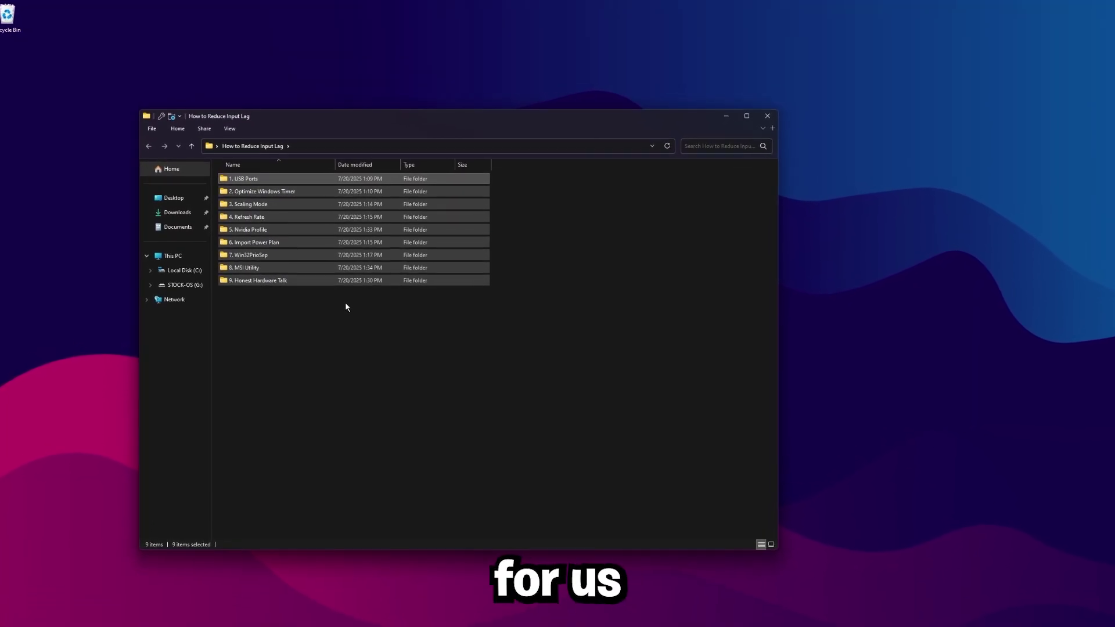
click(347, 309)
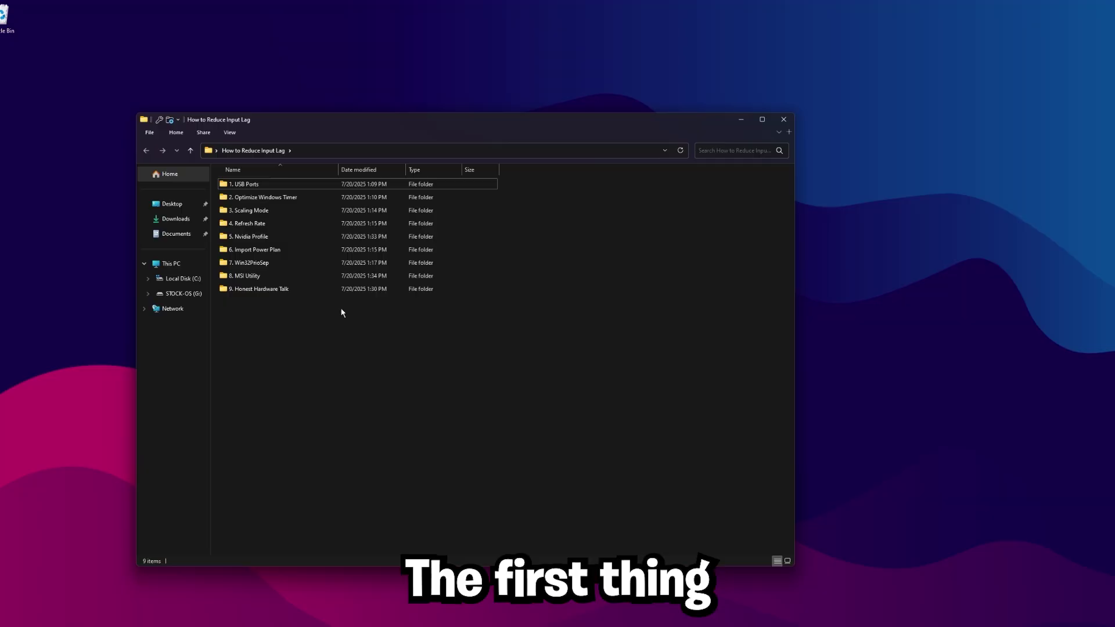
double_click(296, 182)
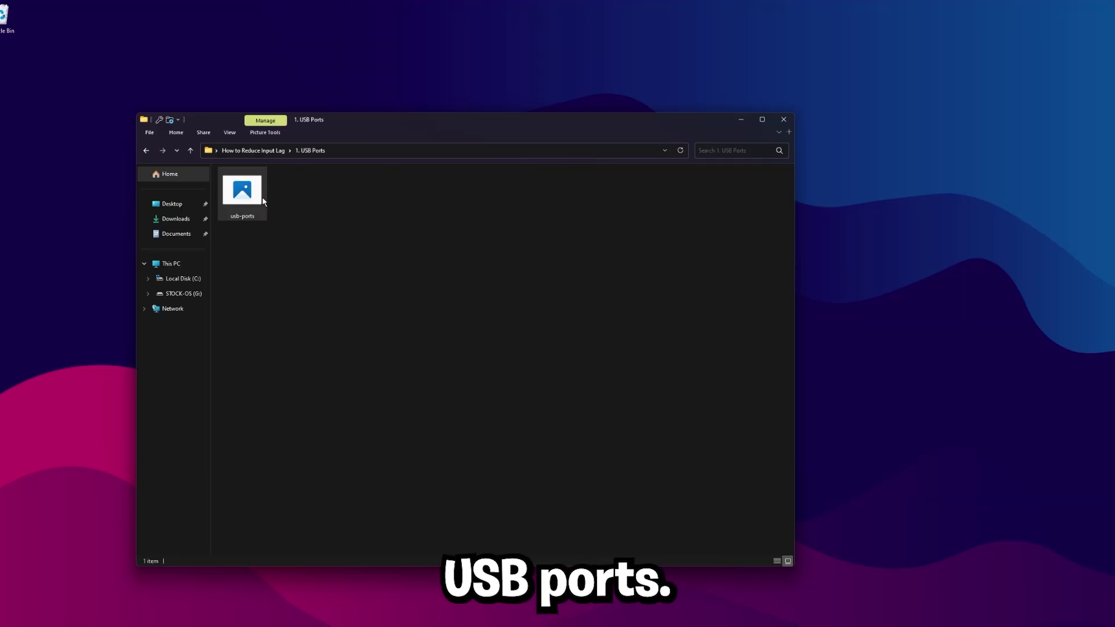
- Select the usb-ports image in the 1. USB Ports folder
click(261, 199)
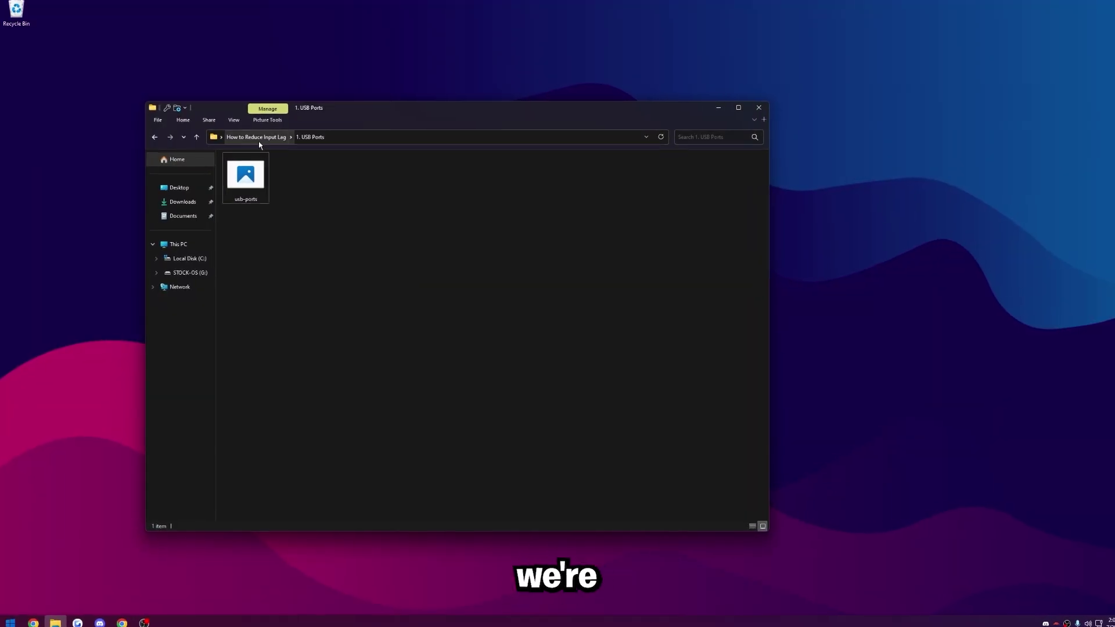
- Go to the 2. Optimize Windows Timer folder and open Timer Fix.bat in Notepad
click(259, 141)
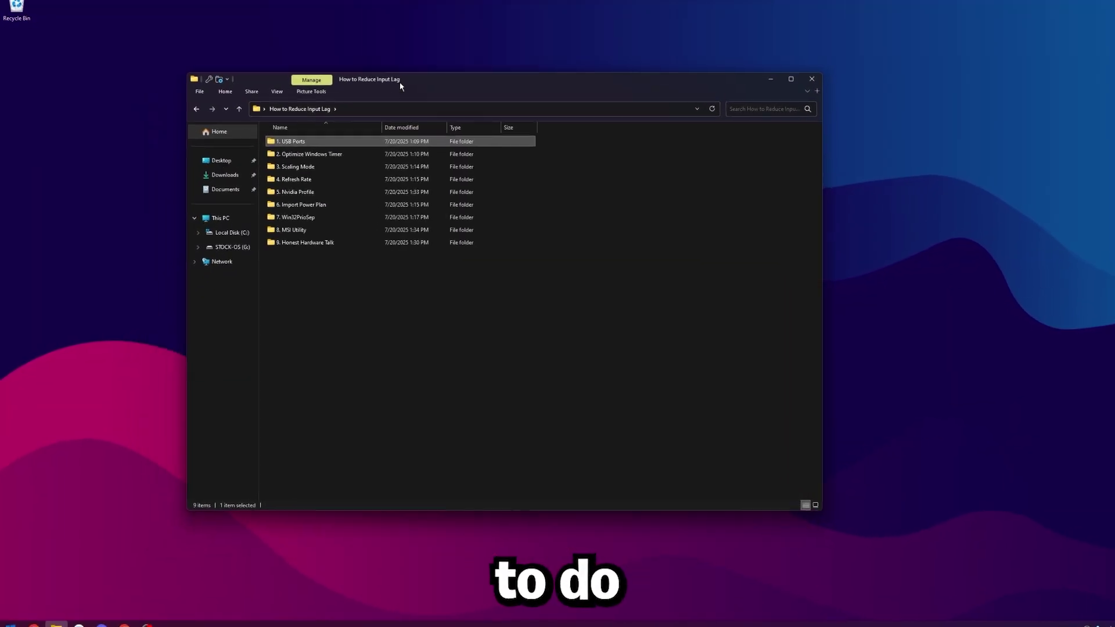
double_click(316, 155)
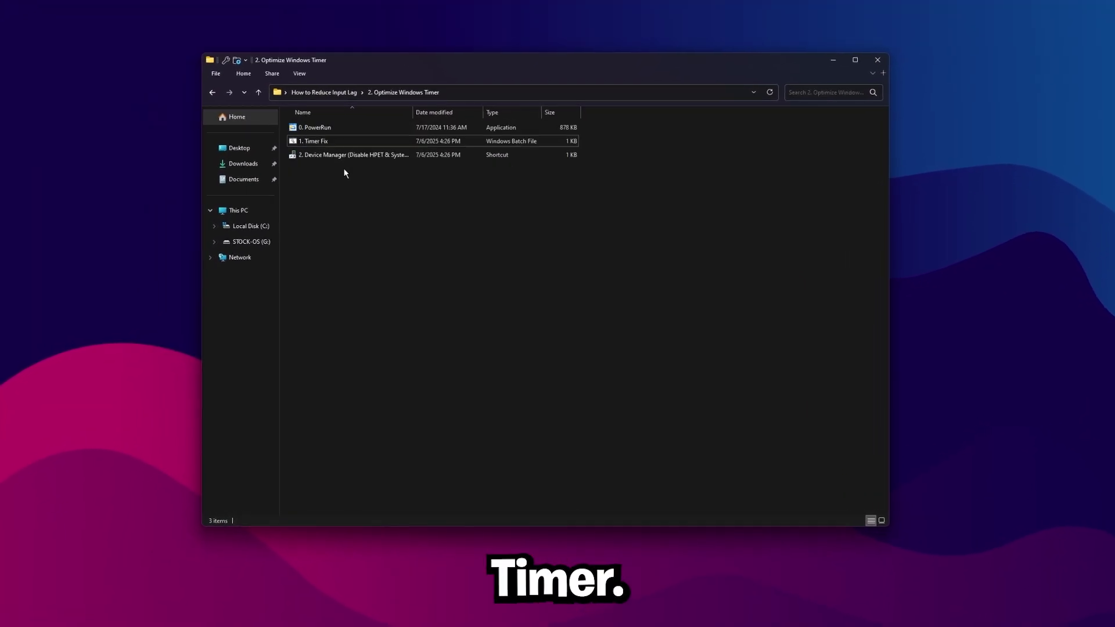
click(314, 141)
right_click(311, 143)
click(365, 157)
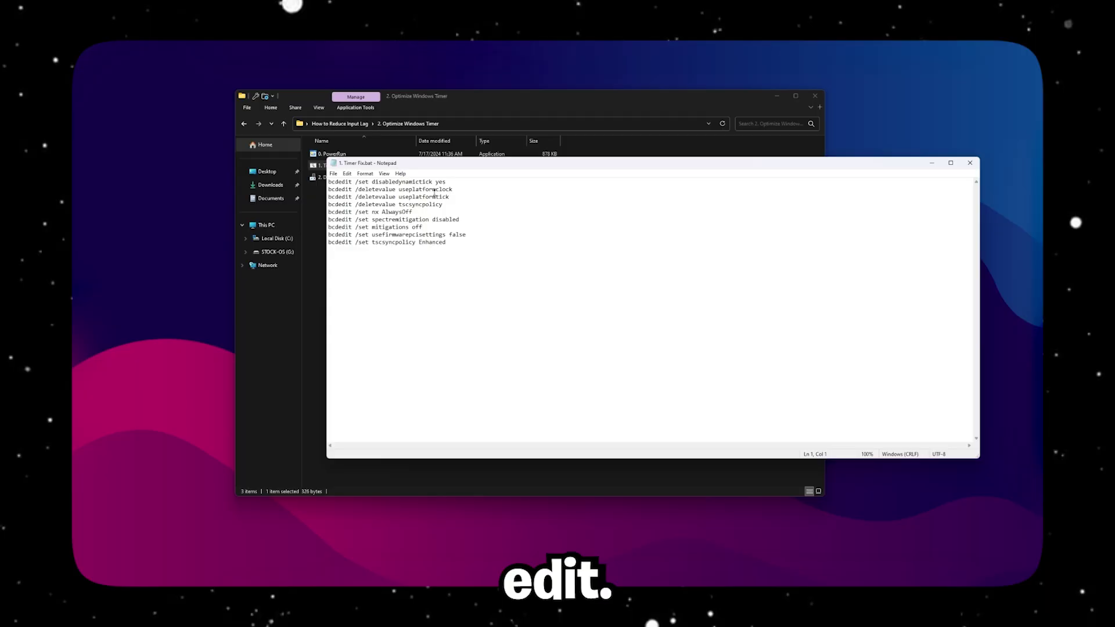
- Select all of Timer Fix's bcdedit commands to review them, then close Notepad
key(ctrl+a)
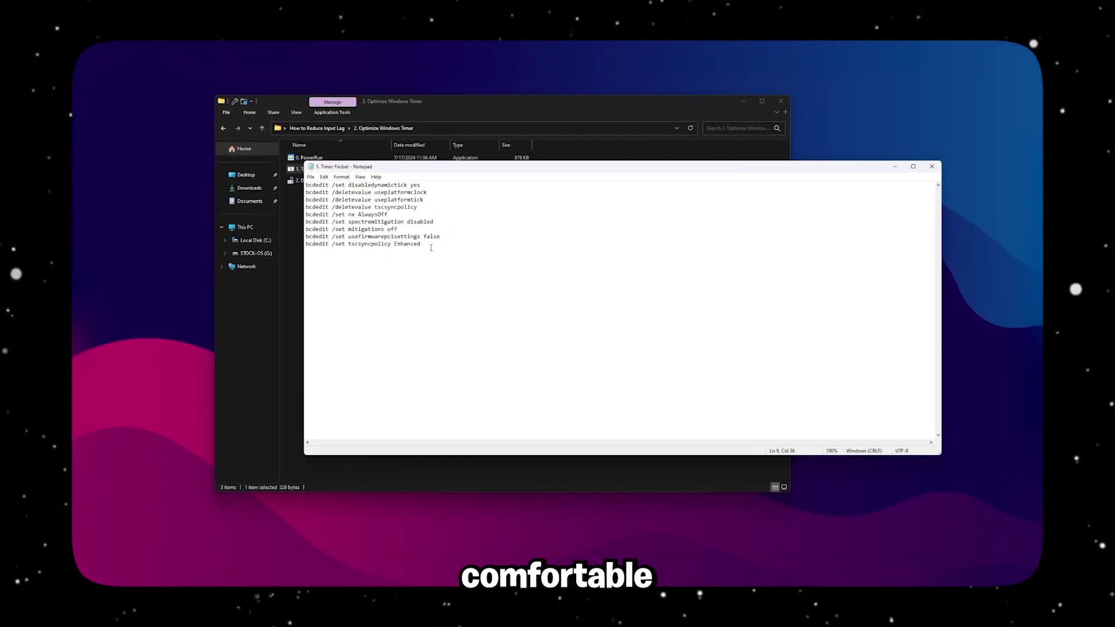
key(ctrl+a)
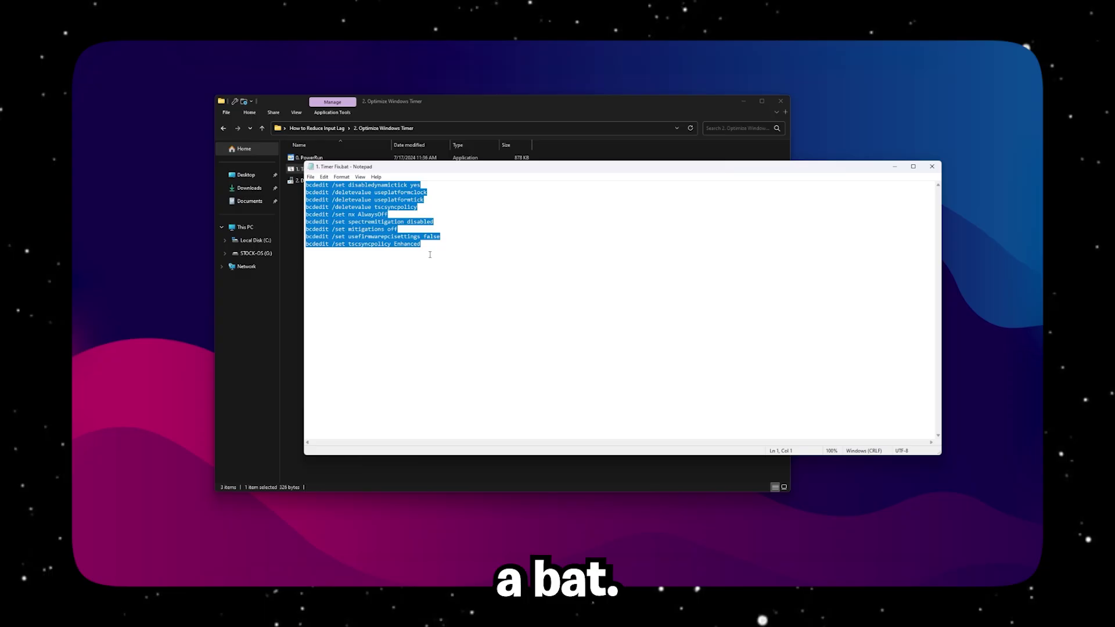
click(433, 252)
key(ctrl+a)
click(438, 249)
key(ctrl+a)
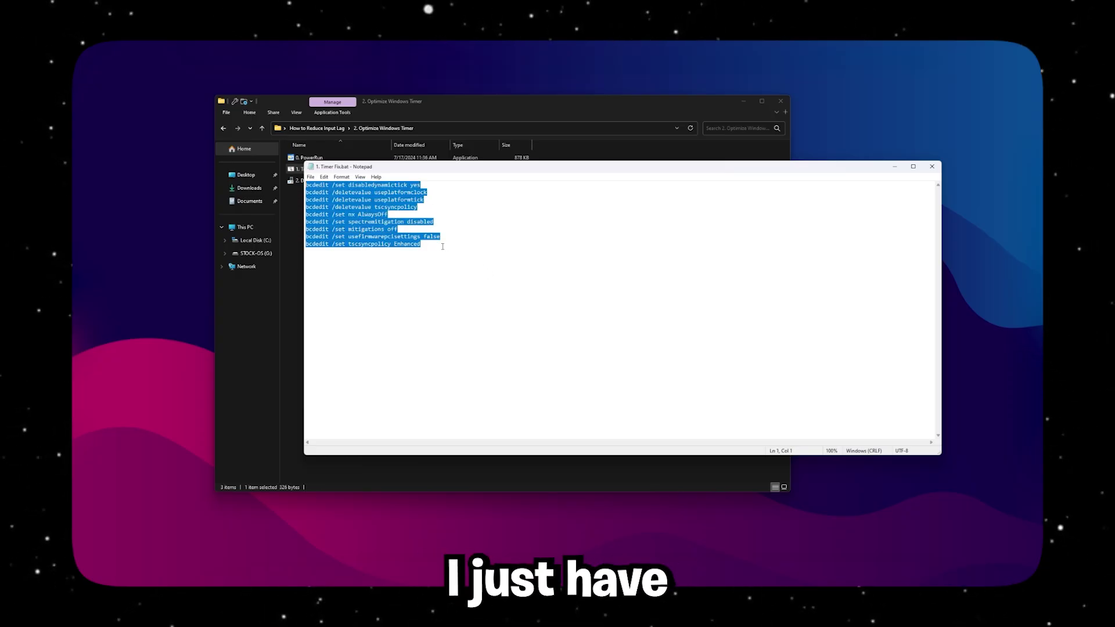
click(932, 166)
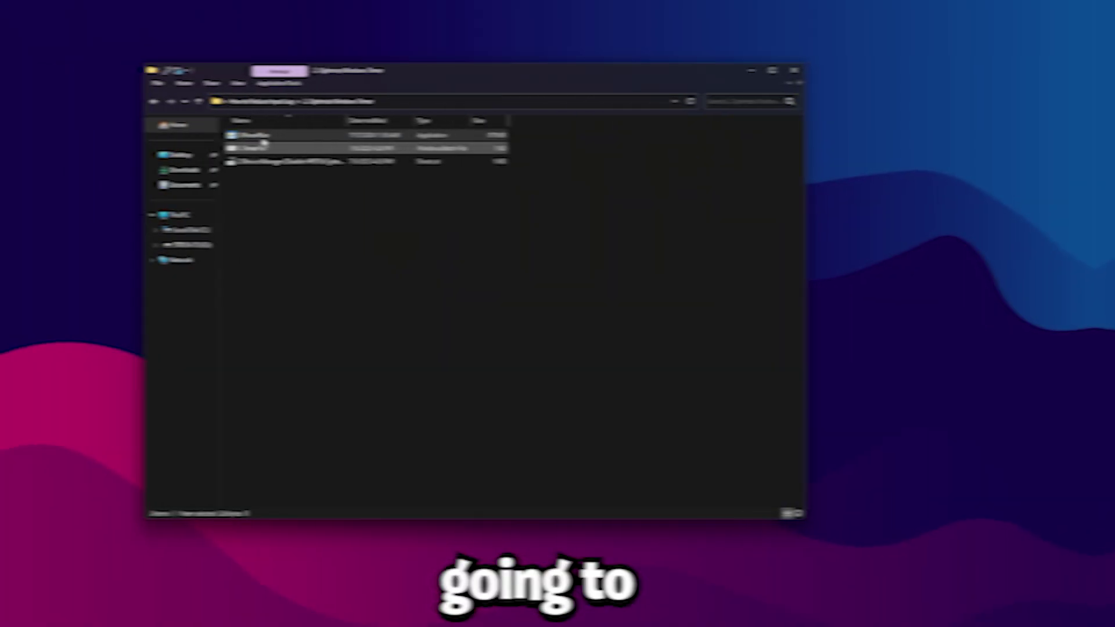
- Enable Allow Command Line in PowerRun and run Timer Fix.bat through PowerRun
double_click(265, 135)
click(400, 215)
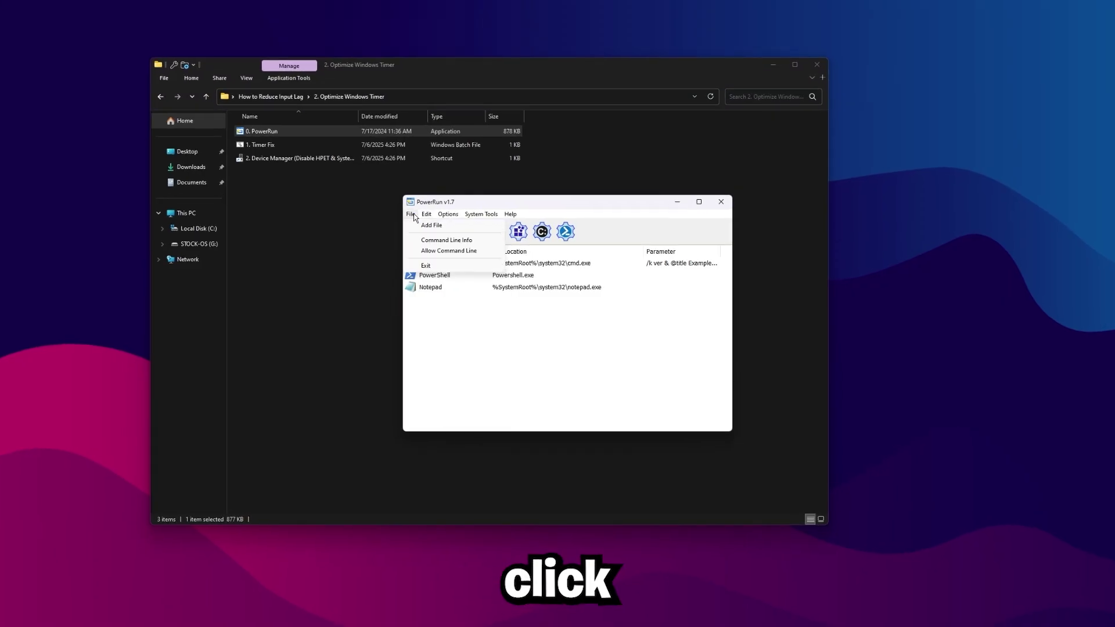
click(448, 251)
click(264, 145)
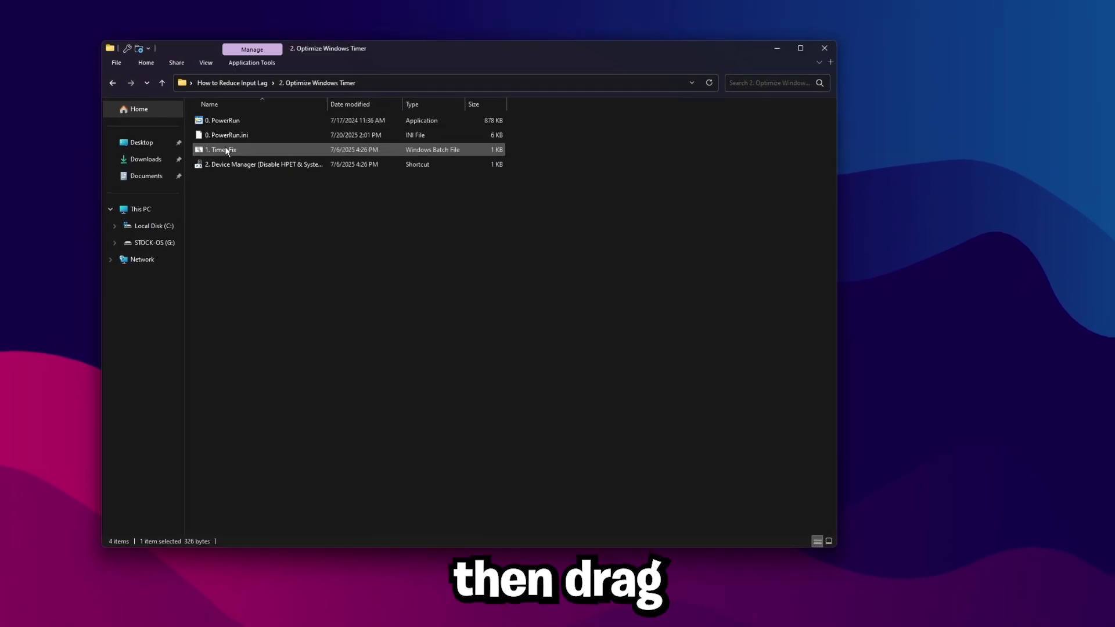
drag(224, 150, 273, 123)
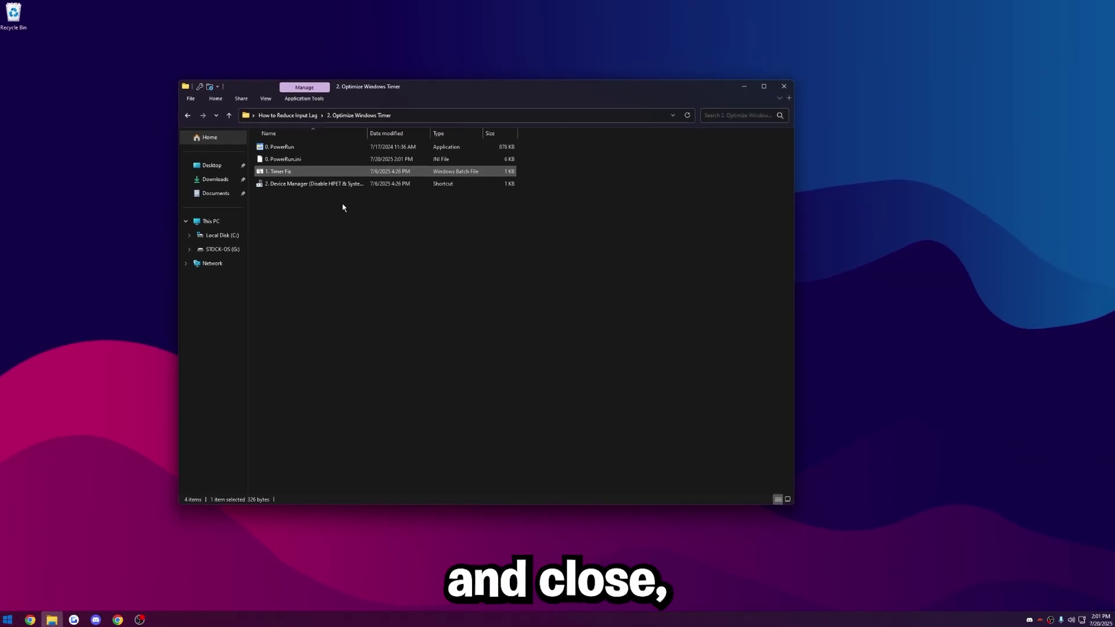
- Reopen Timer Fix.bat in Notepad, check its last lines, and close it
right_click(288, 172)
click(313, 190)
drag(413, 252, 277, 176)
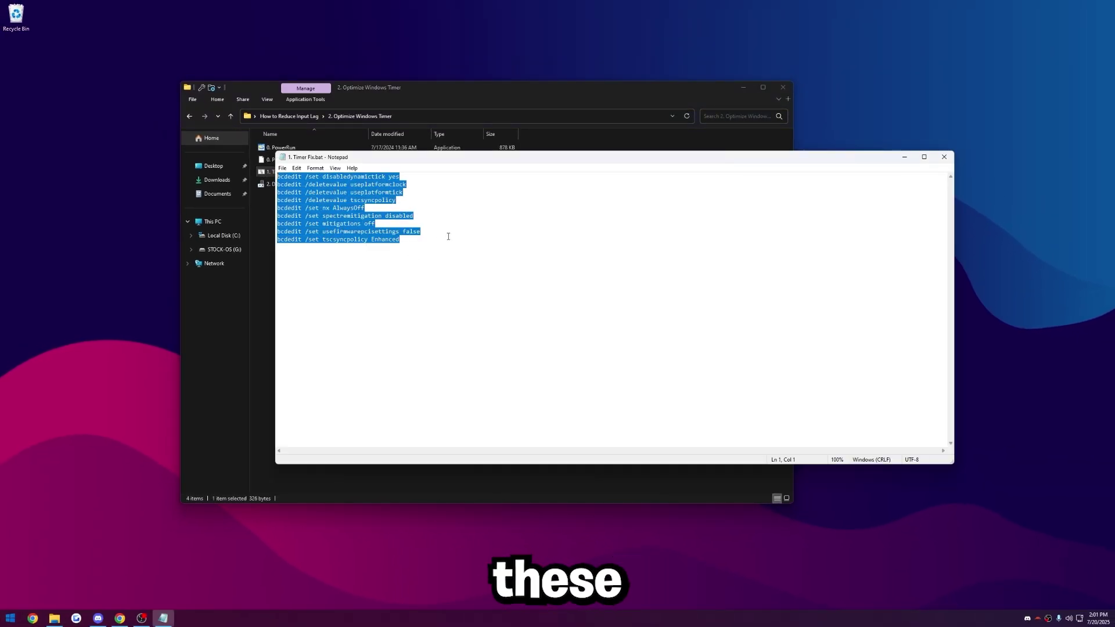
click(945, 157)
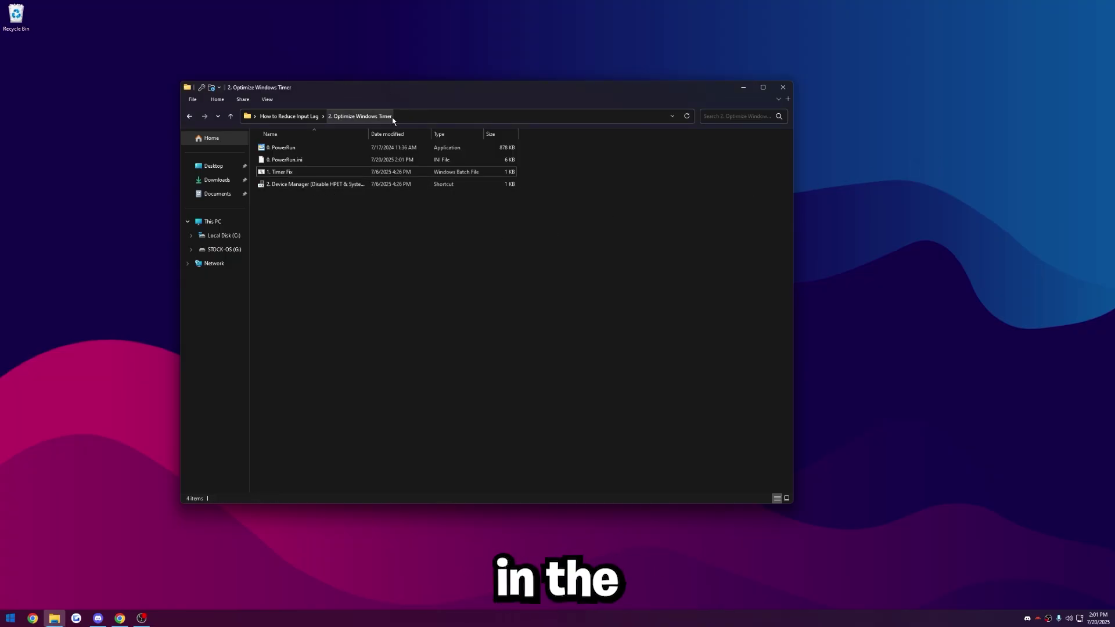
- Open Device Manager and disable the High precision event timer under System devices
double_click(308, 185)
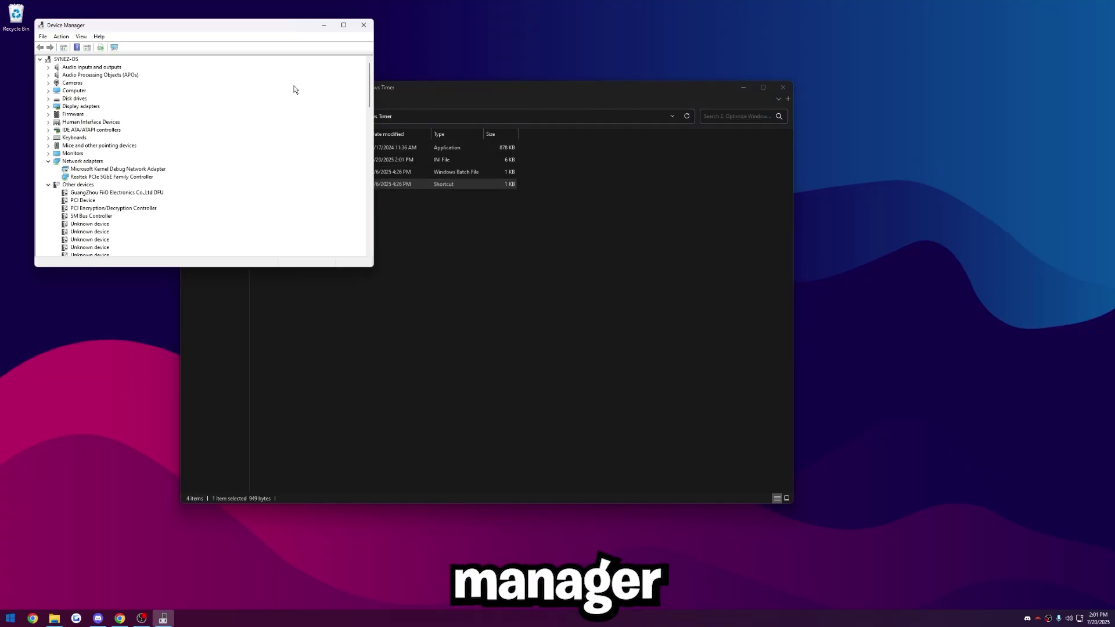
drag(236, 28, 524, 86)
scroll(415, 283, down, 5)
scroll(421, 287, down, 3)
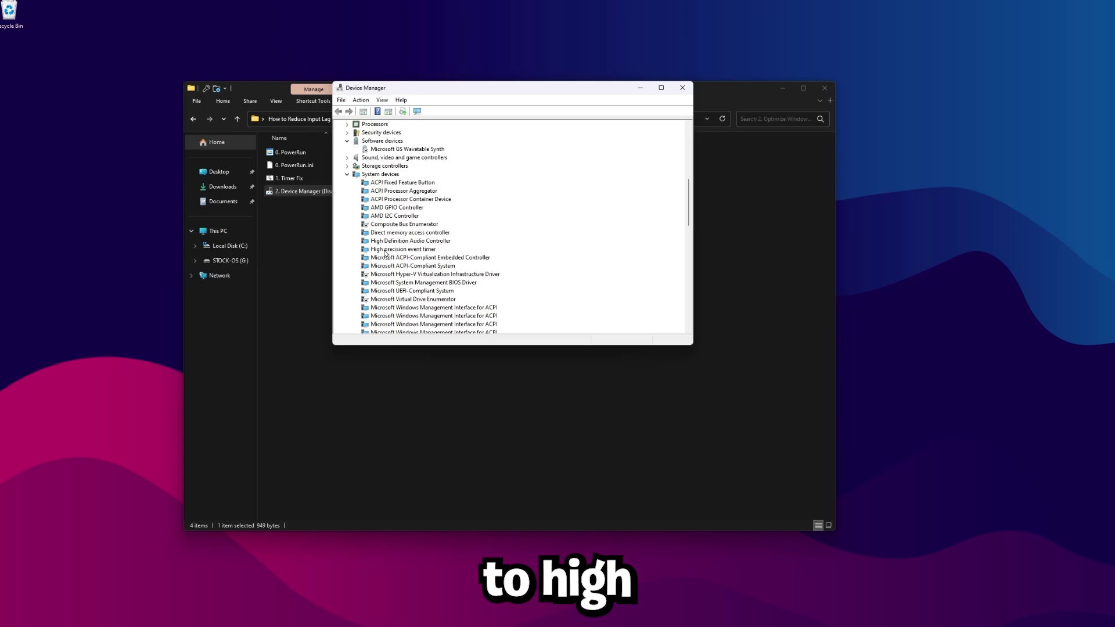
click(401, 244)
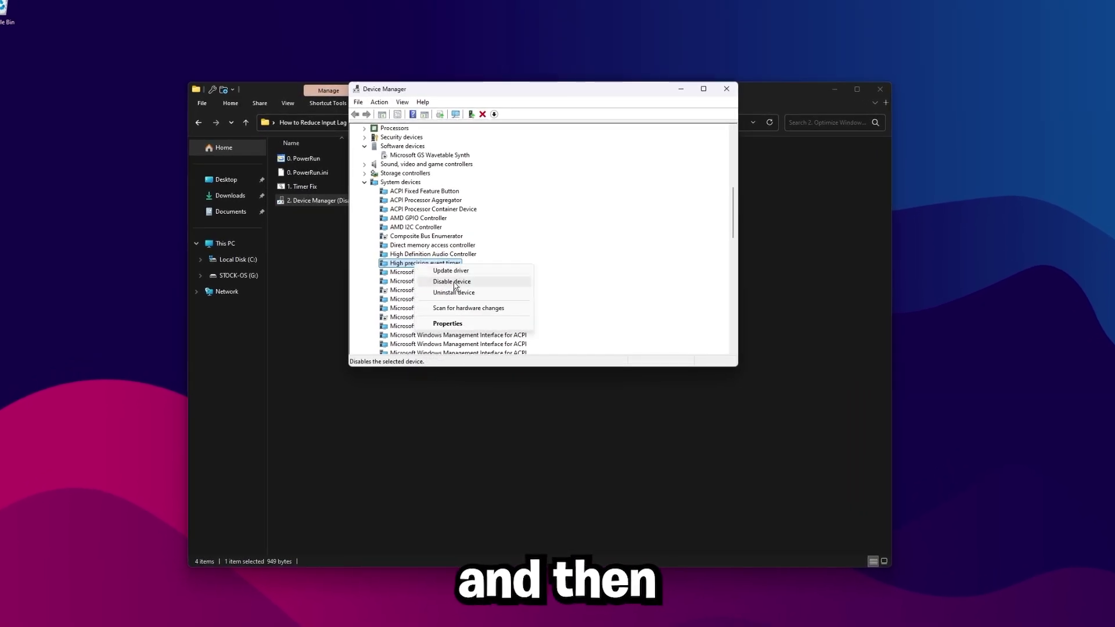
click(451, 282)
click(673, 353)
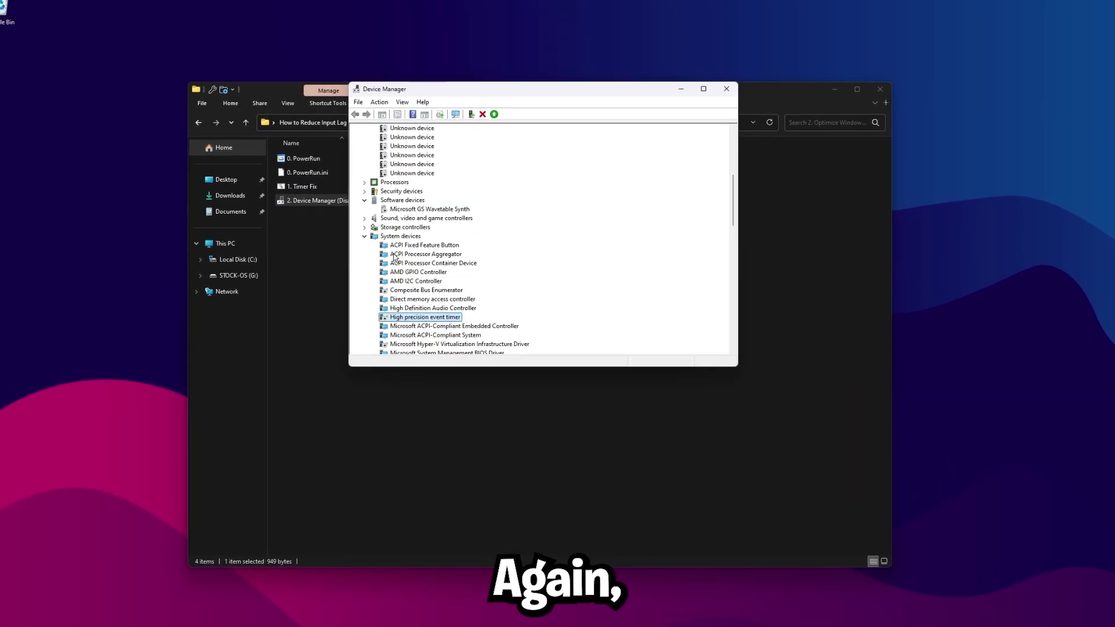
- Re-expand System devices and confirm the High precision event timer is disabled
click(367, 237)
click(366, 238)
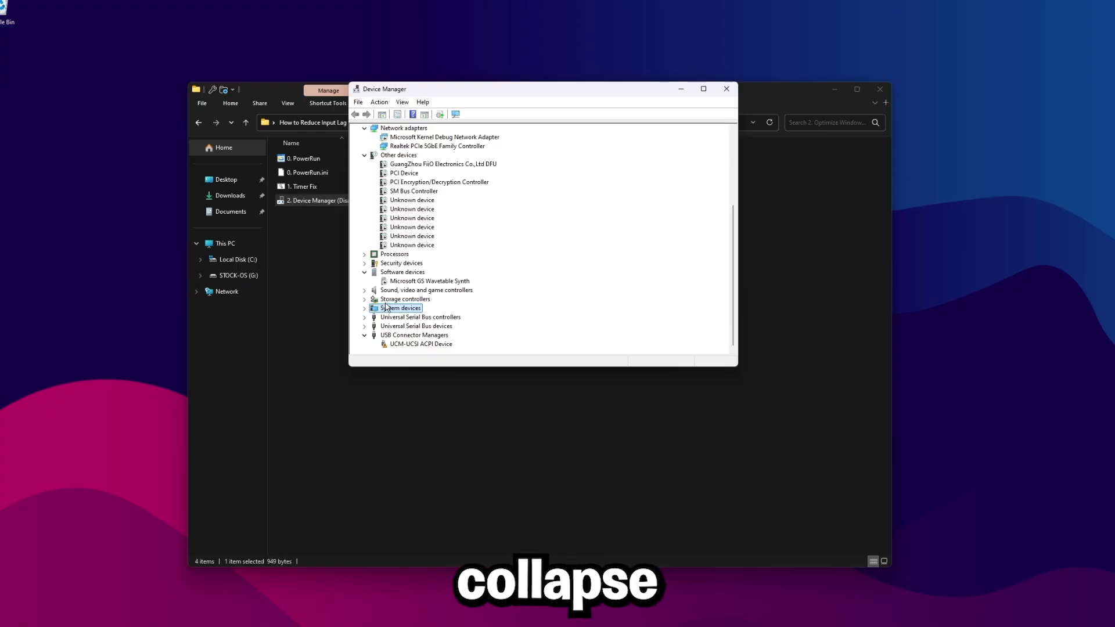
click(364, 304)
scroll(450, 191, down, 1)
click(428, 182)
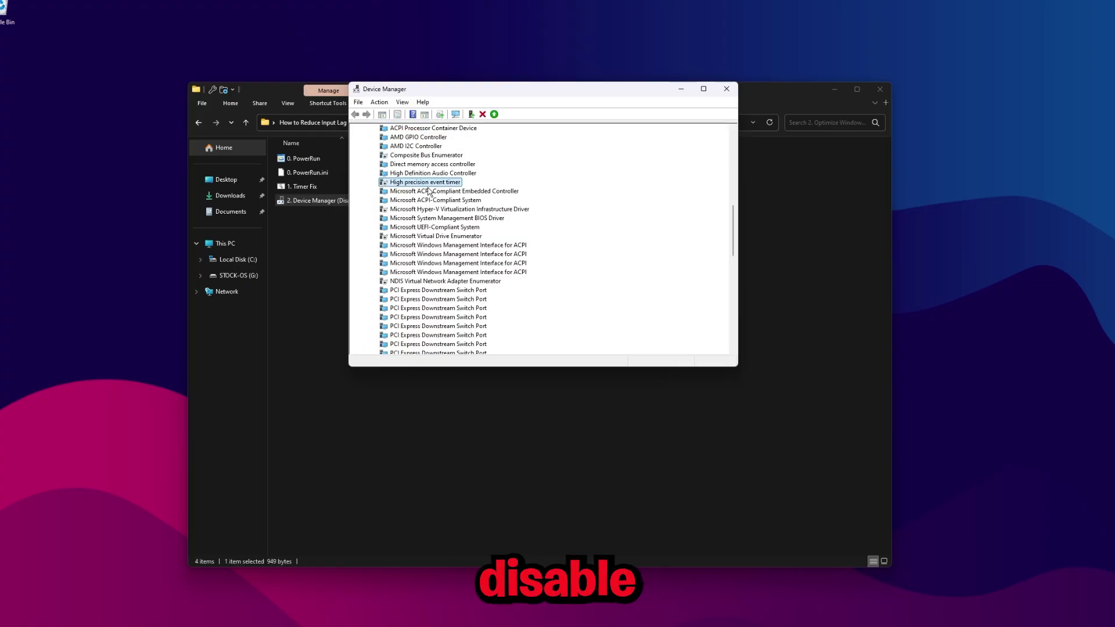
drag(734, 218, 741, 312)
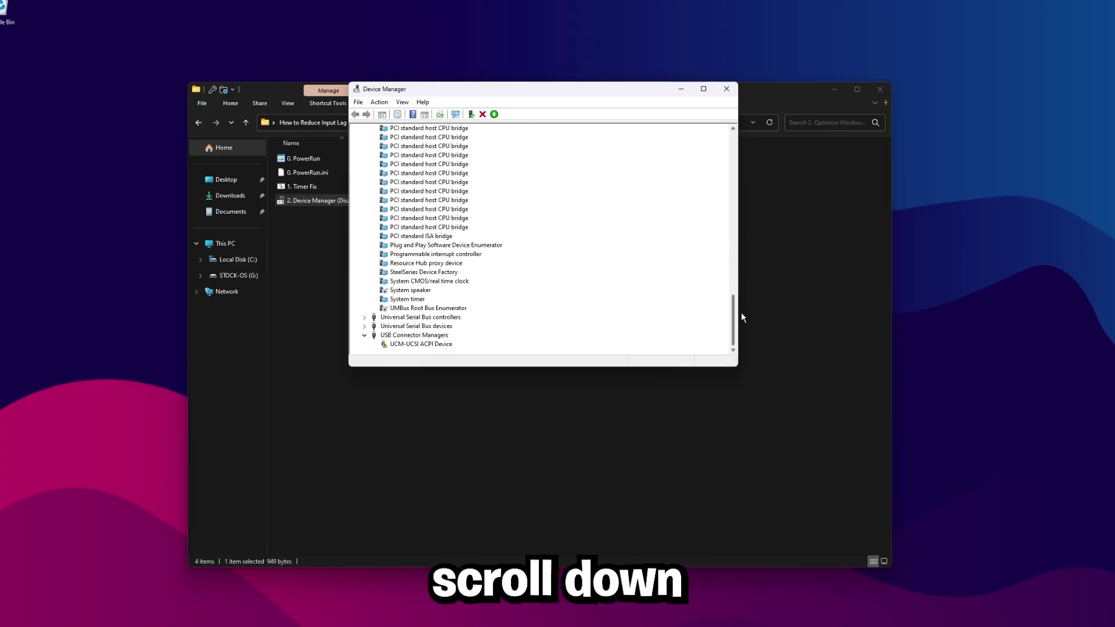
- Disable the System timer too, then reselect the High precision event timer
click(406, 299)
right_click(399, 302)
click(454, 324)
click(648, 353)
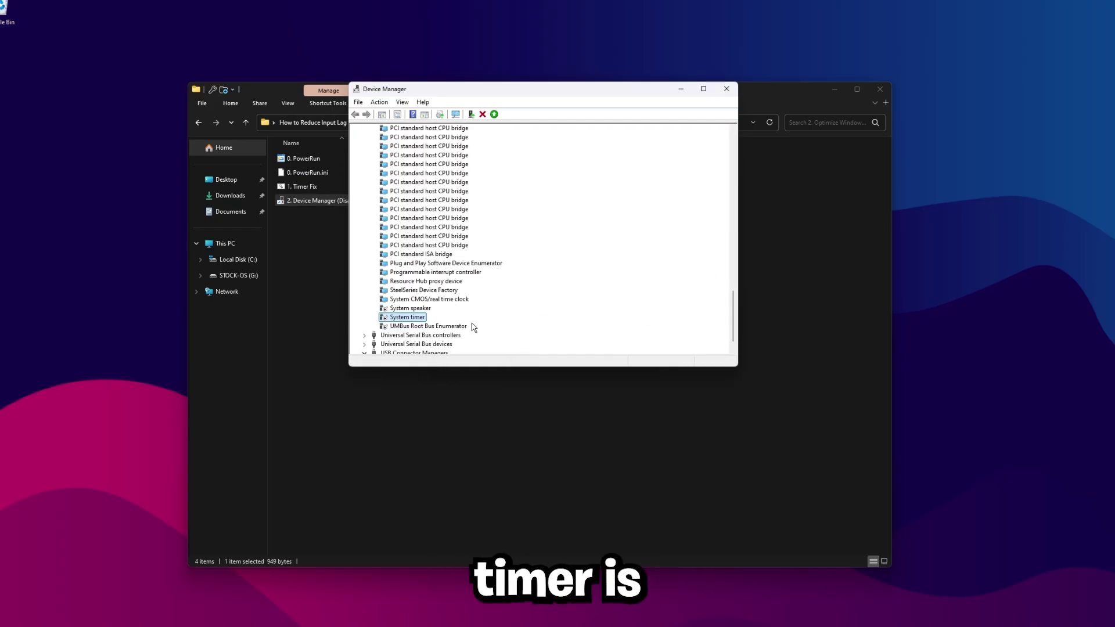
scroll(472, 327, up, 15)
click(432, 211)
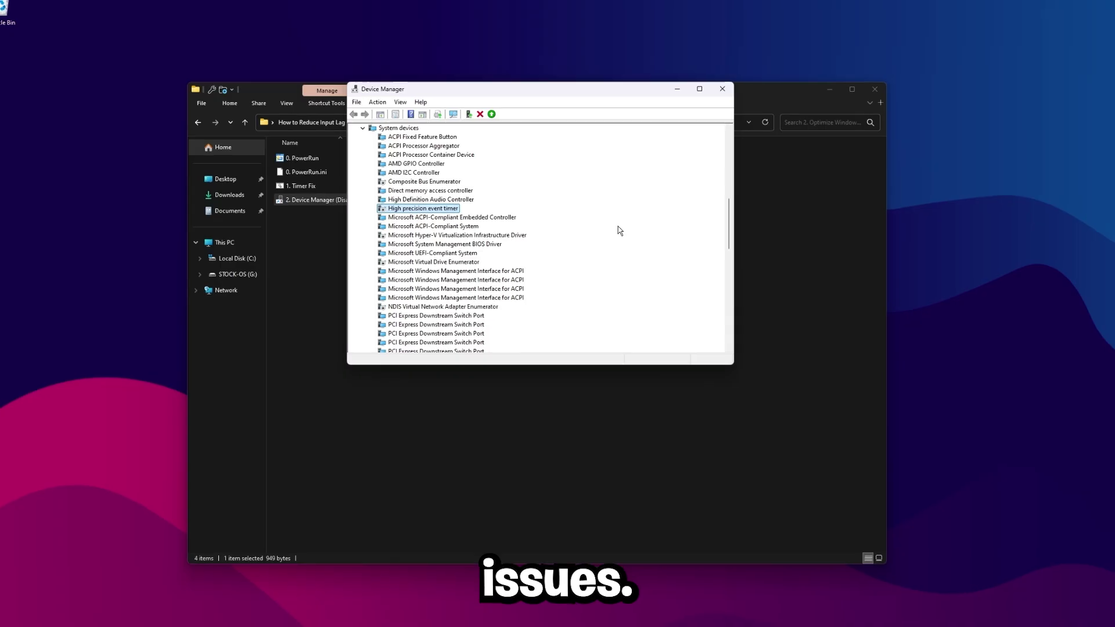
click(726, 89)
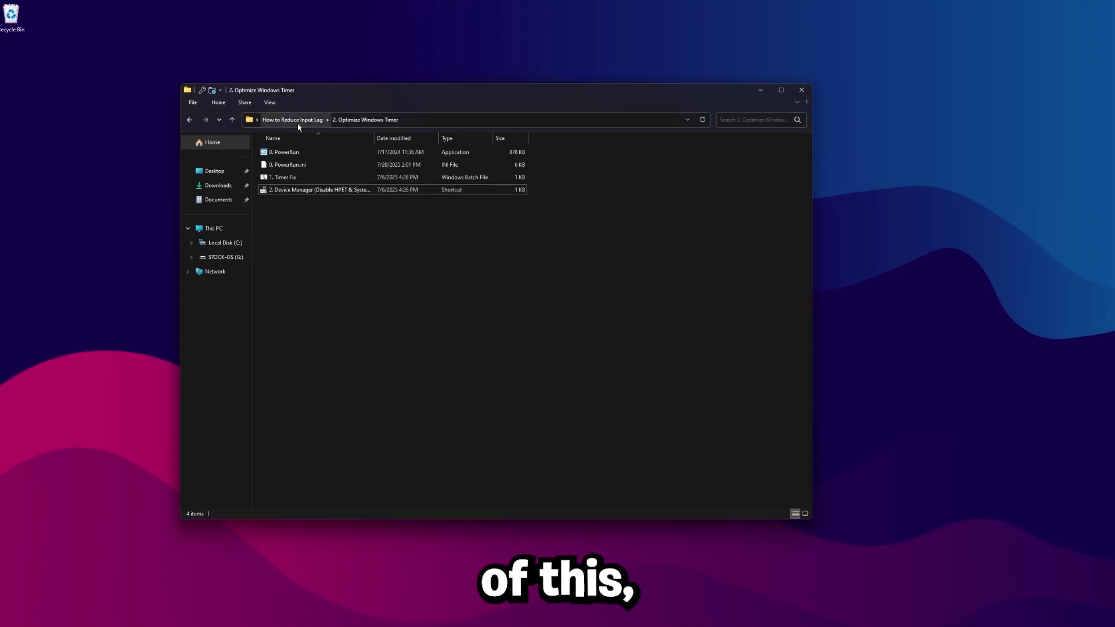
click(294, 122)
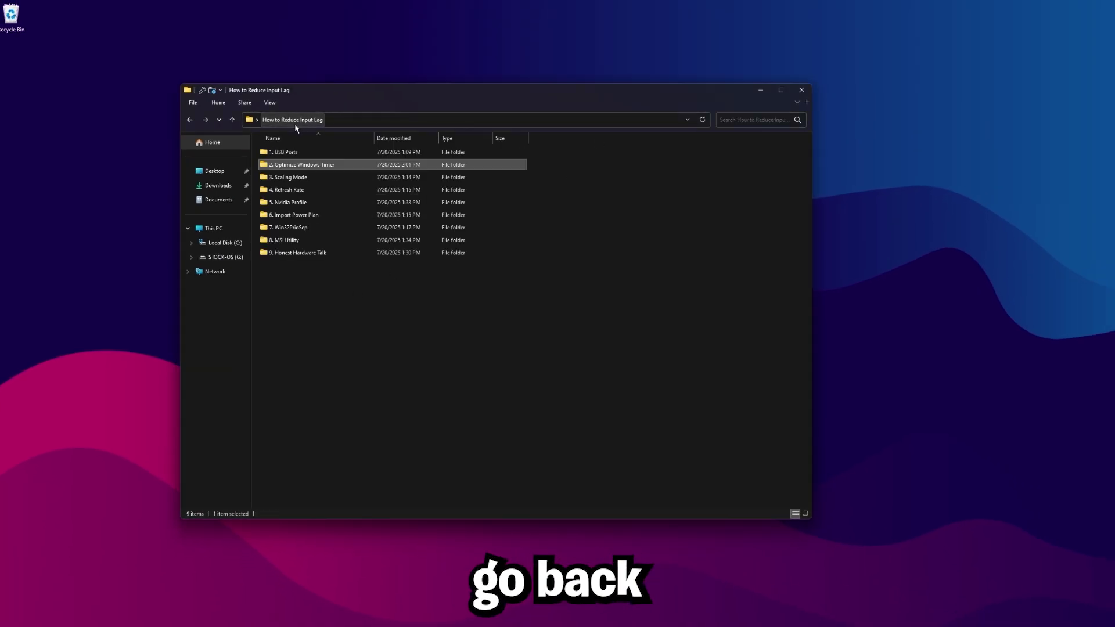
double_click(313, 177)
double_click(304, 155)
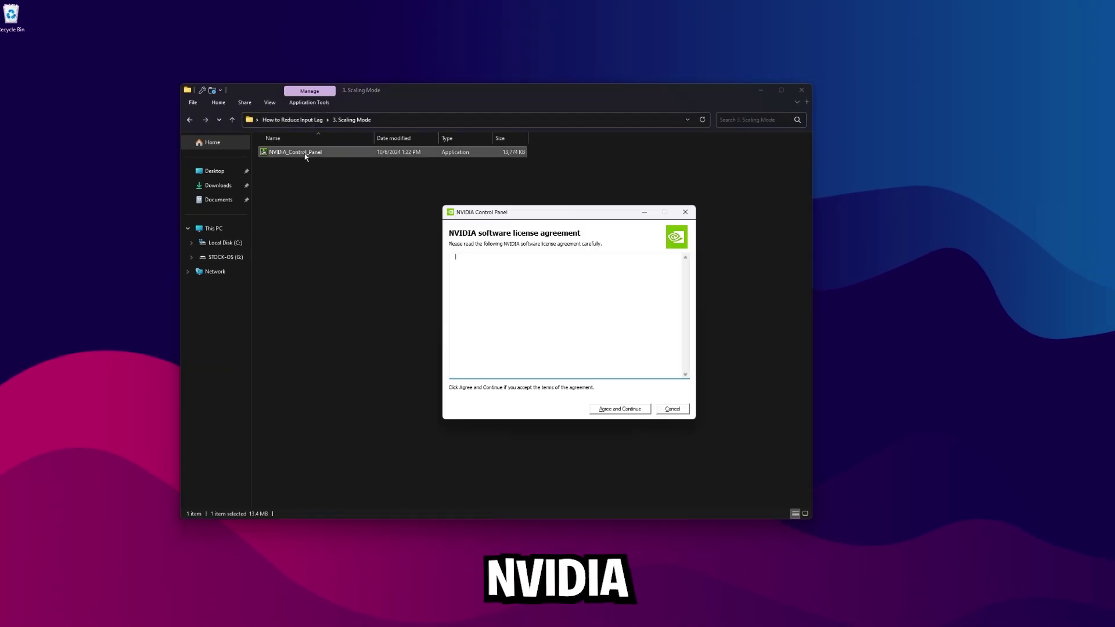
click(622, 409)
drag(251, 26, 518, 133)
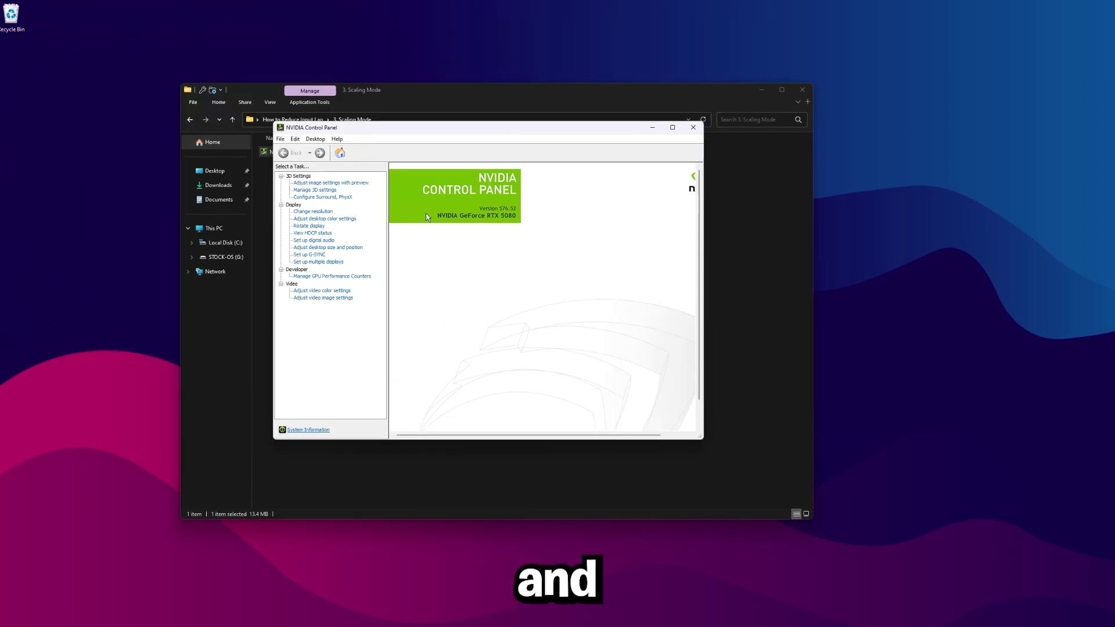
click(349, 250)
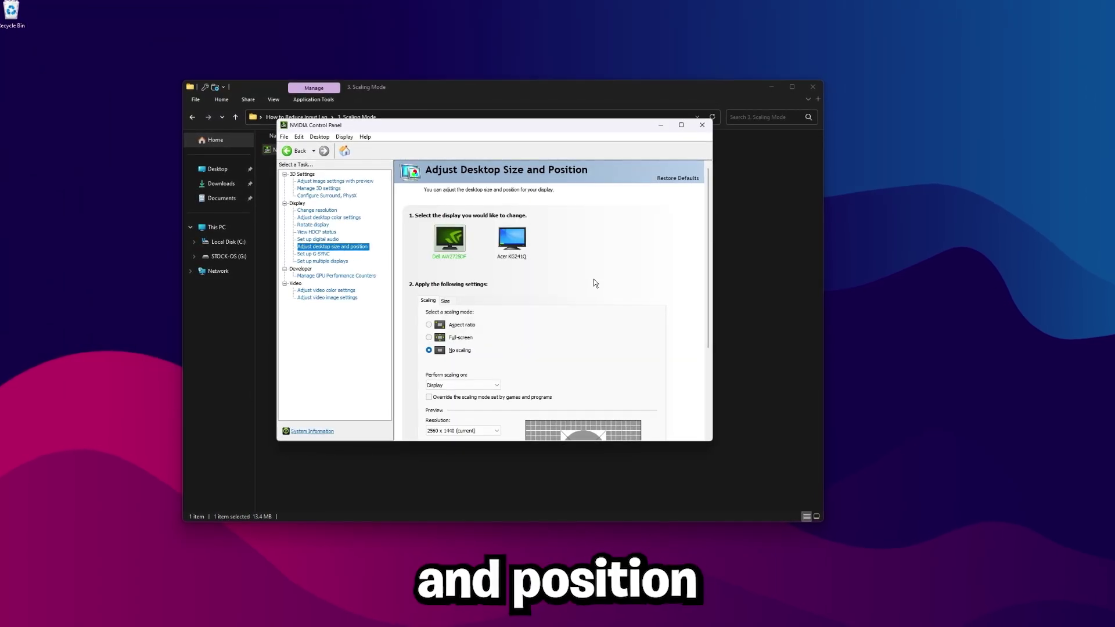
scroll(580, 279, down, 1)
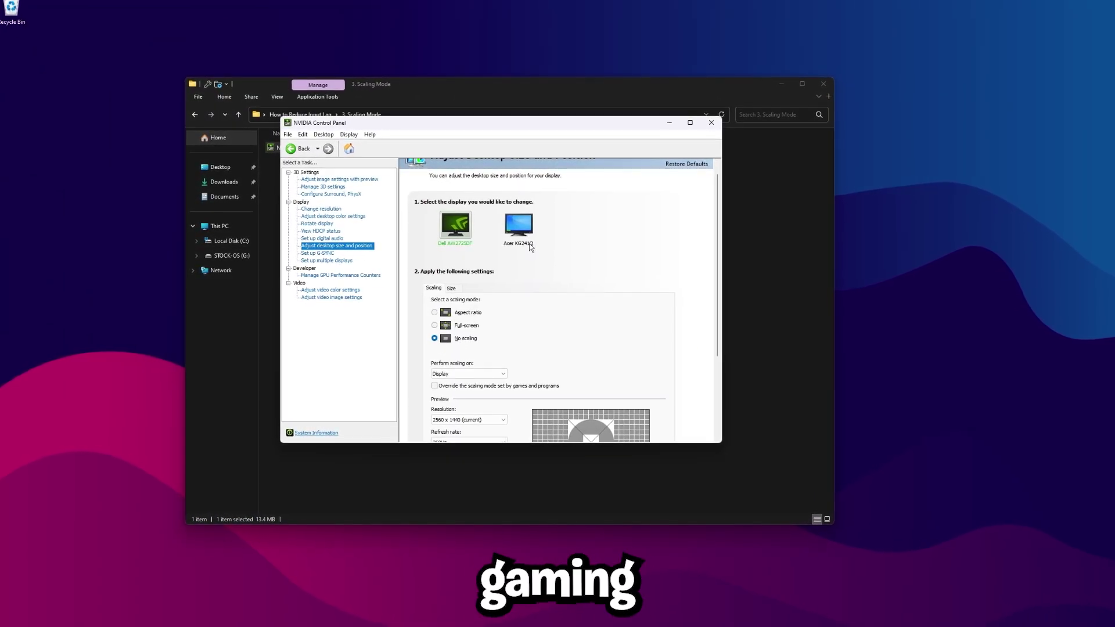
scroll(445, 327, down, 1)
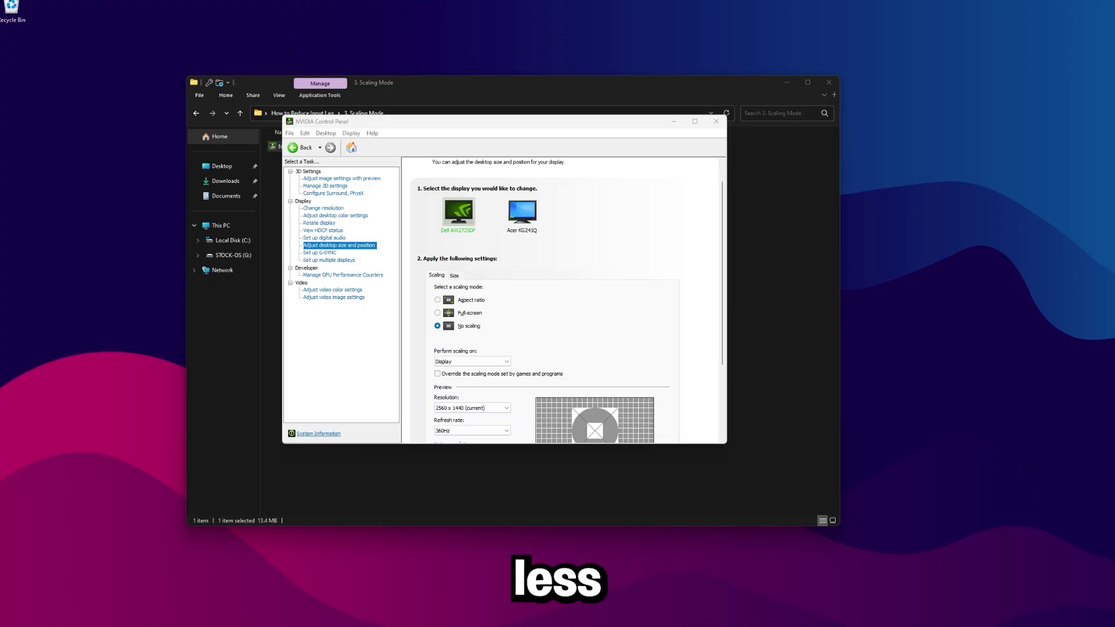
click(456, 336)
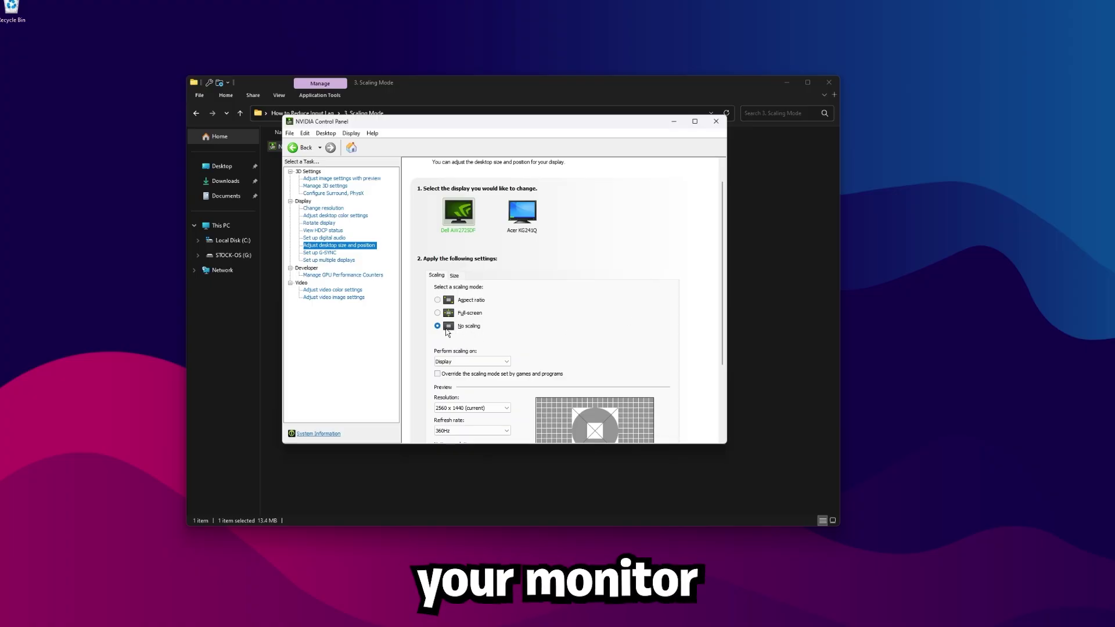
drag(630, 123, 495, 165)
click(581, 163)
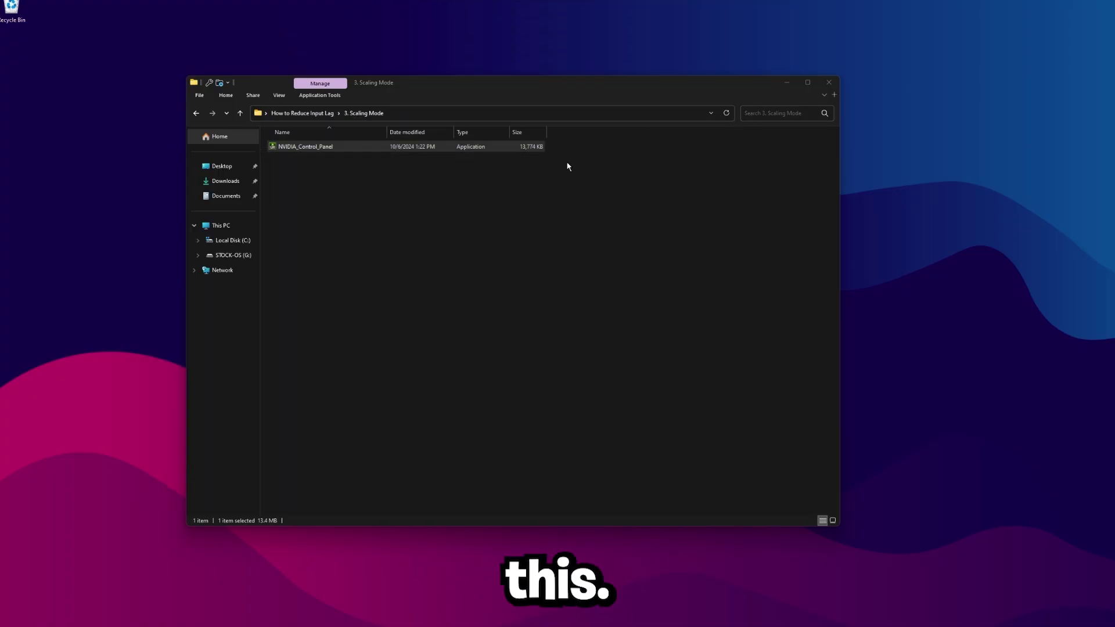
- Open the 4. Refresh Rate folder and launch its Display Settings shortcut
click(455, 188)
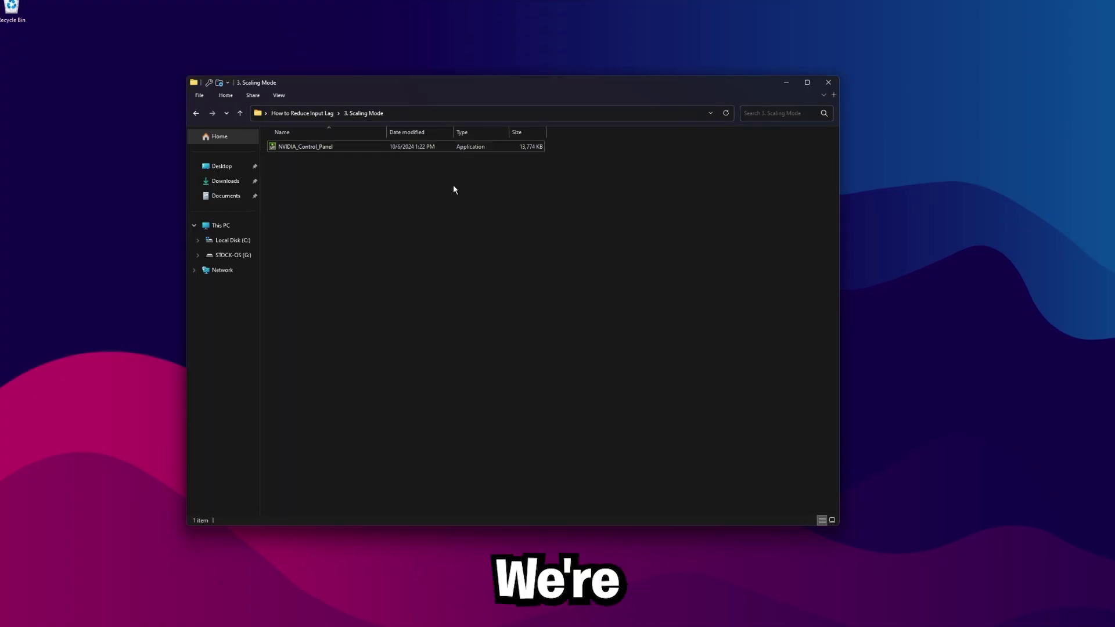
click(294, 115)
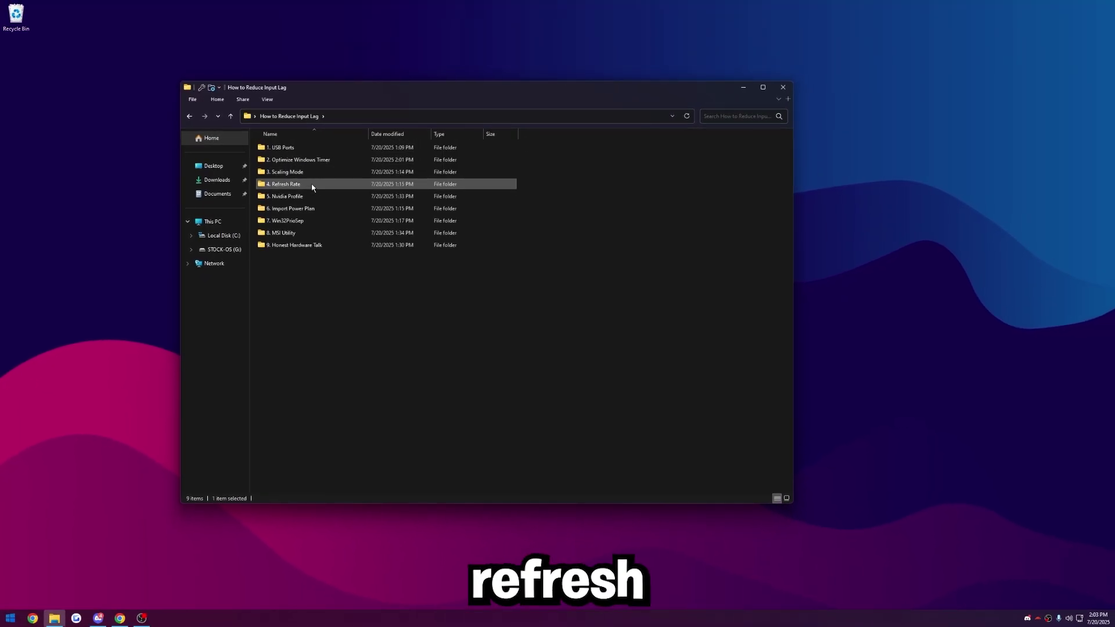
double_click(311, 183)
double_click(286, 149)
- In Advanced display, keep Display 1 at 359.98 Hz
scroll(582, 273, down, 5)
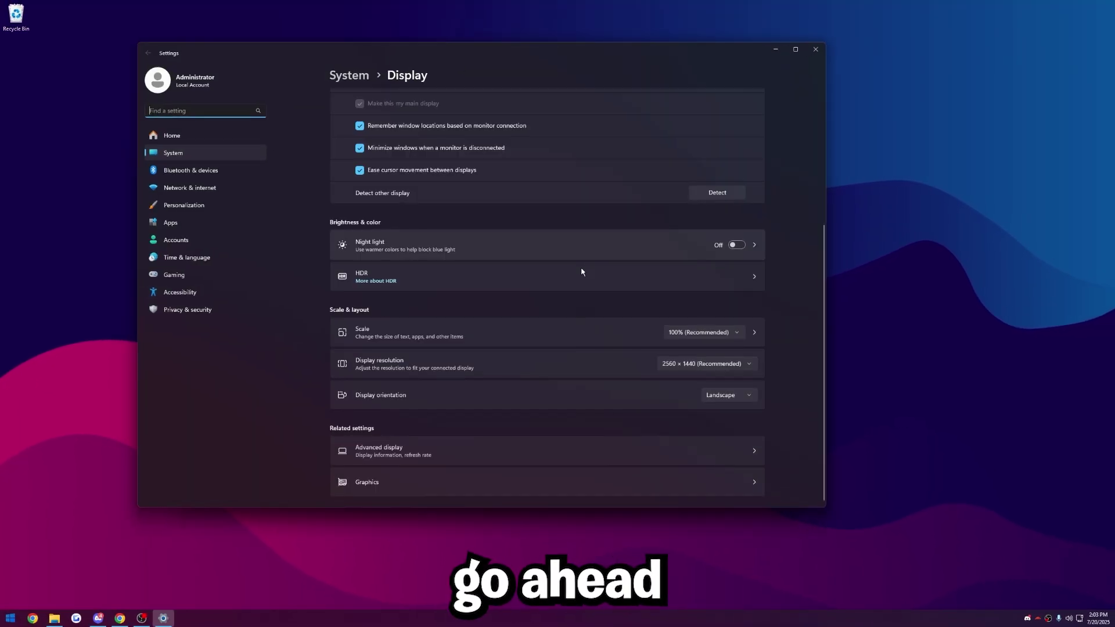
click(475, 449)
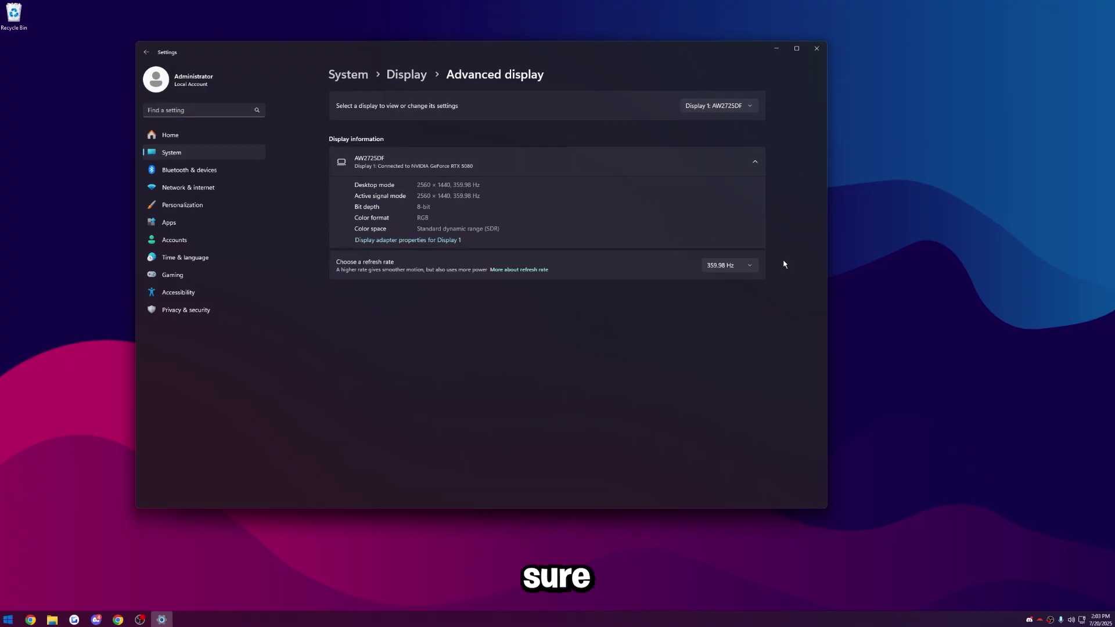
click(749, 267)
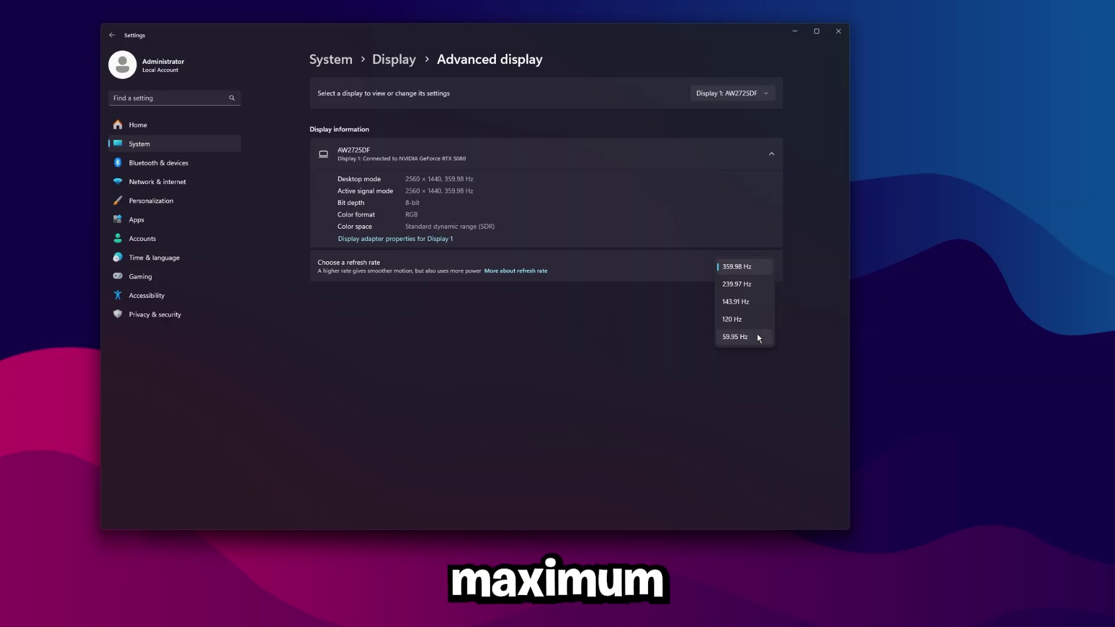
click(813, 244)
- Switch to Display 2, the Acer KG241Q, and inspect its refresh-rate options
click(732, 94)
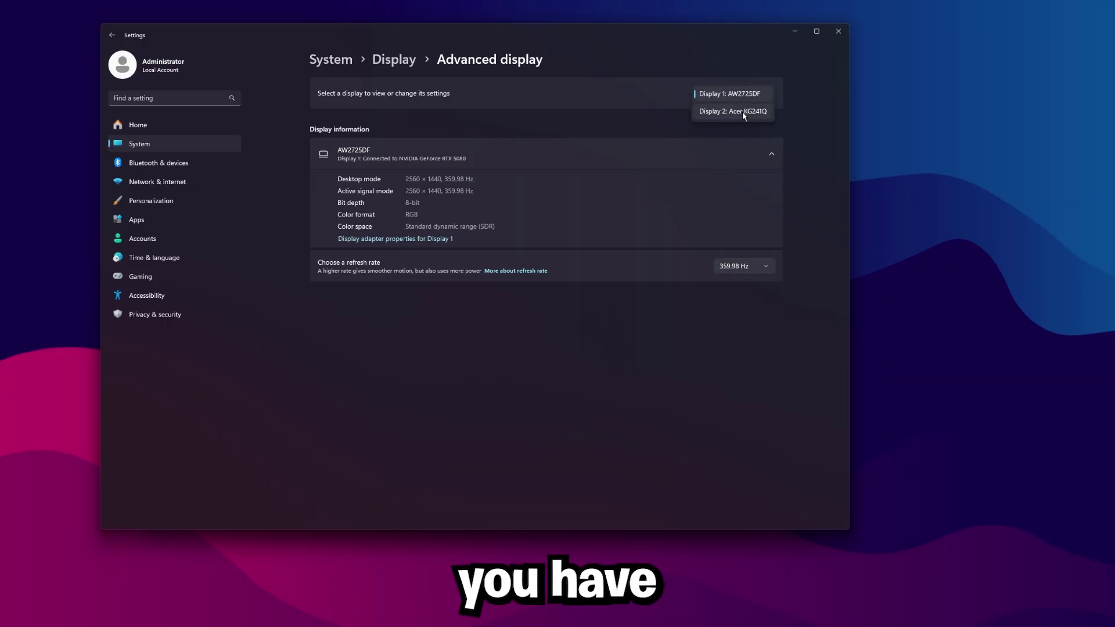
click(742, 111)
click(757, 269)
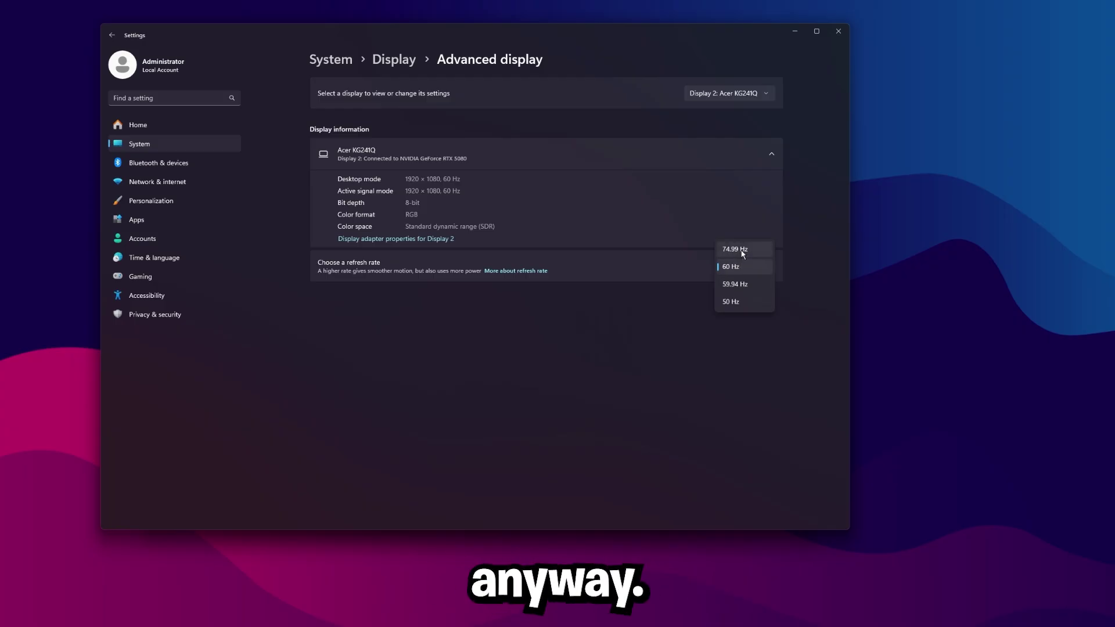
click(748, 195)
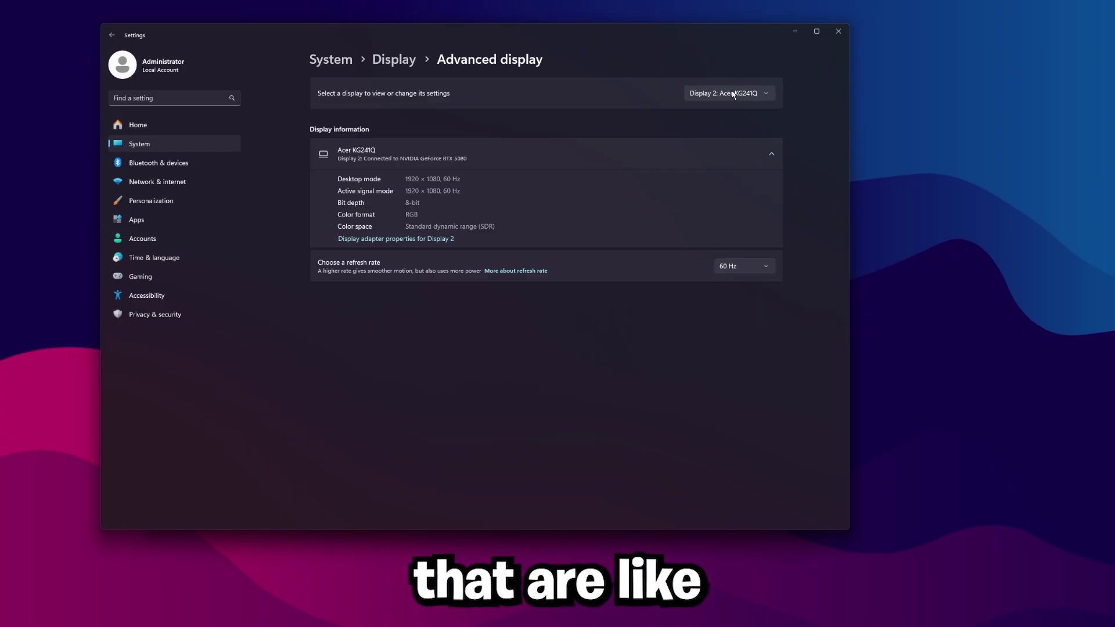
click(749, 92)
click(726, 73)
click(749, 267)
click(787, 137)
- Leave Display 2 at 60 Hz and switch back to Display 1, the AW2725DF
click(749, 93)
click(746, 113)
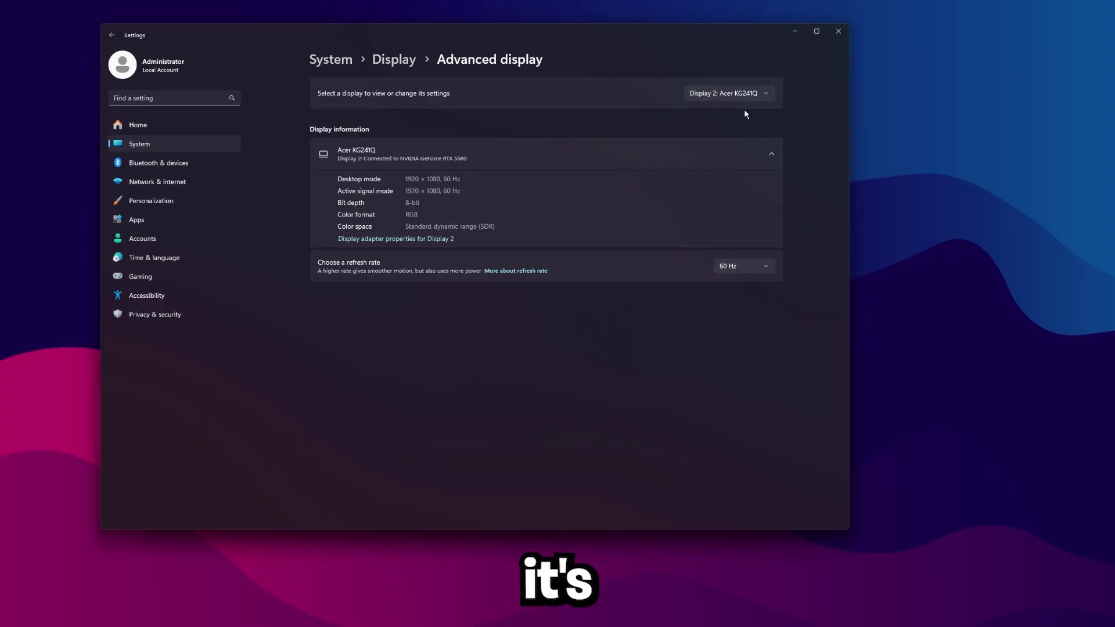
click(742, 267)
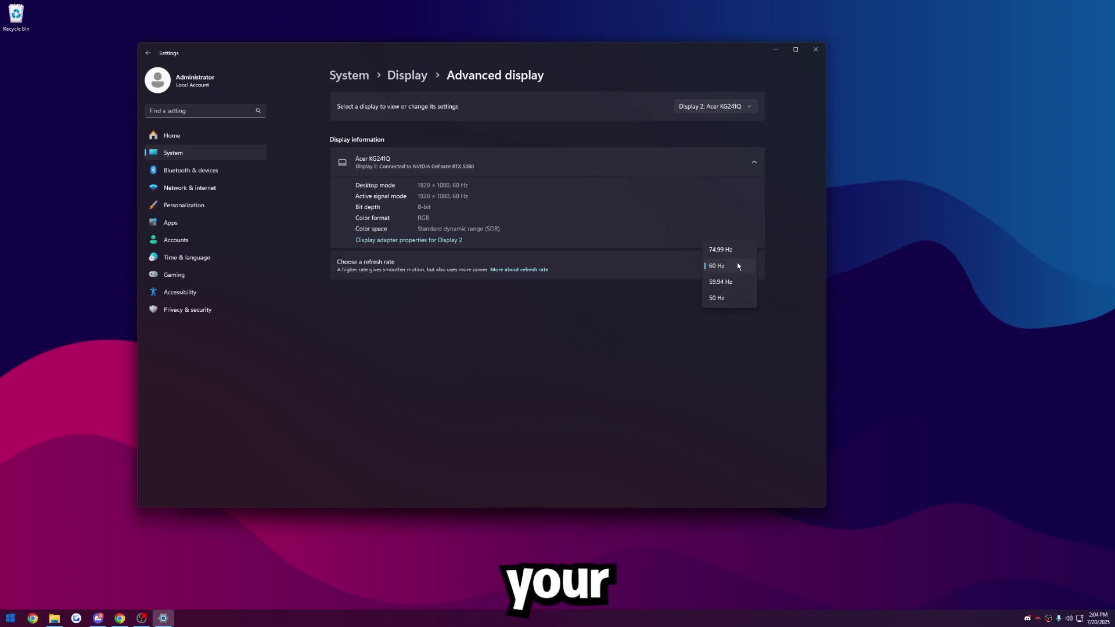
click(738, 265)
click(715, 106)
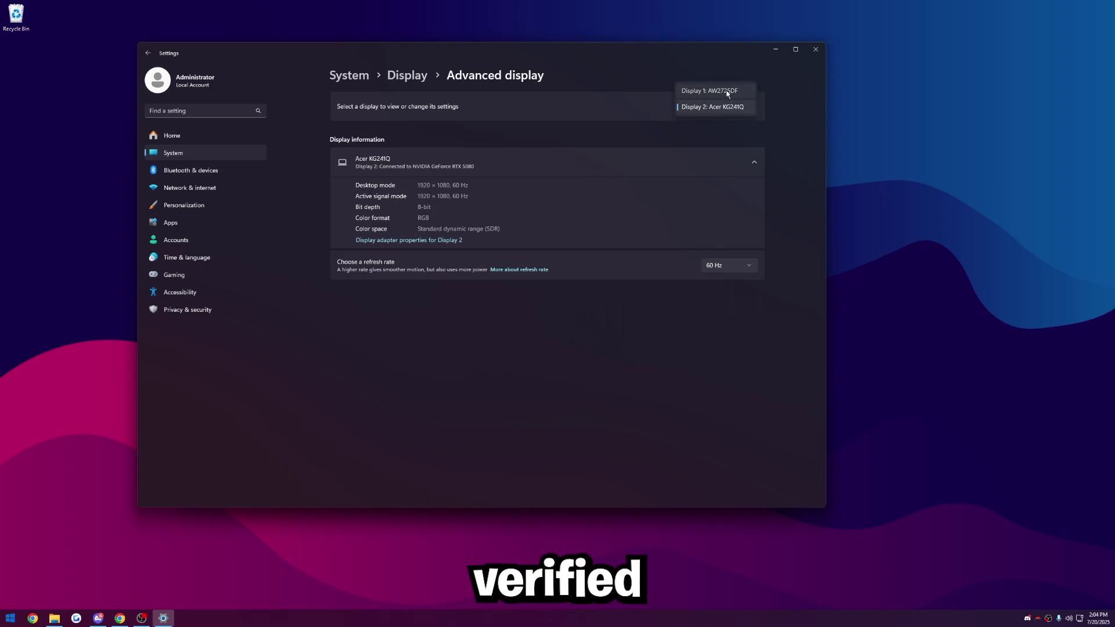
click(725, 89)
- Close Settings, open 5. Nvidia Profile, and view Import Profile.bat's script in Notepad
click(815, 50)
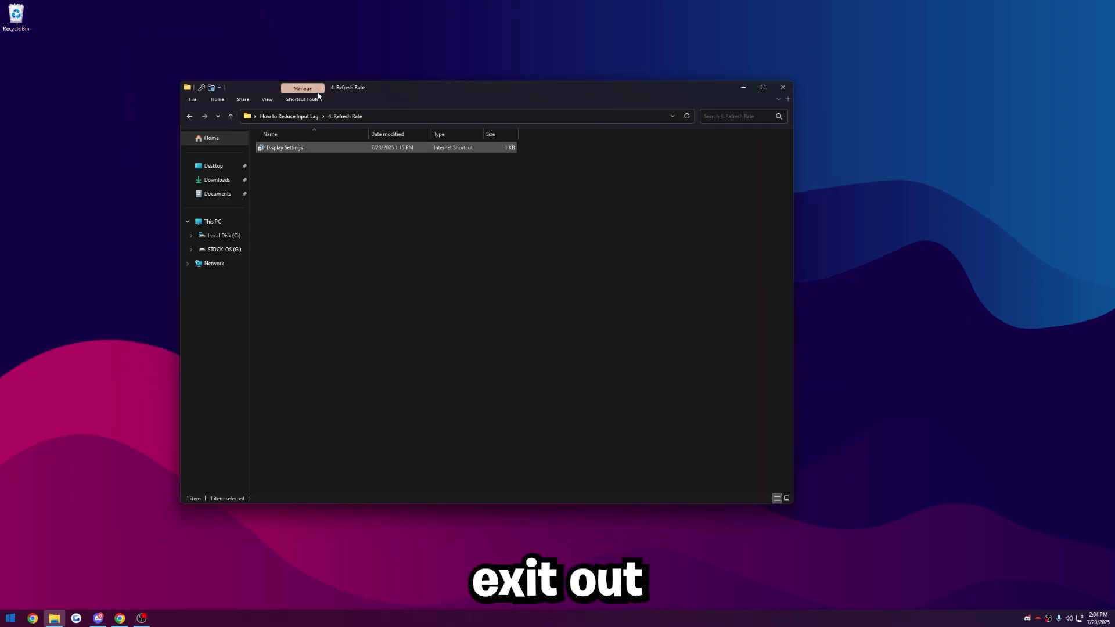
click(294, 114)
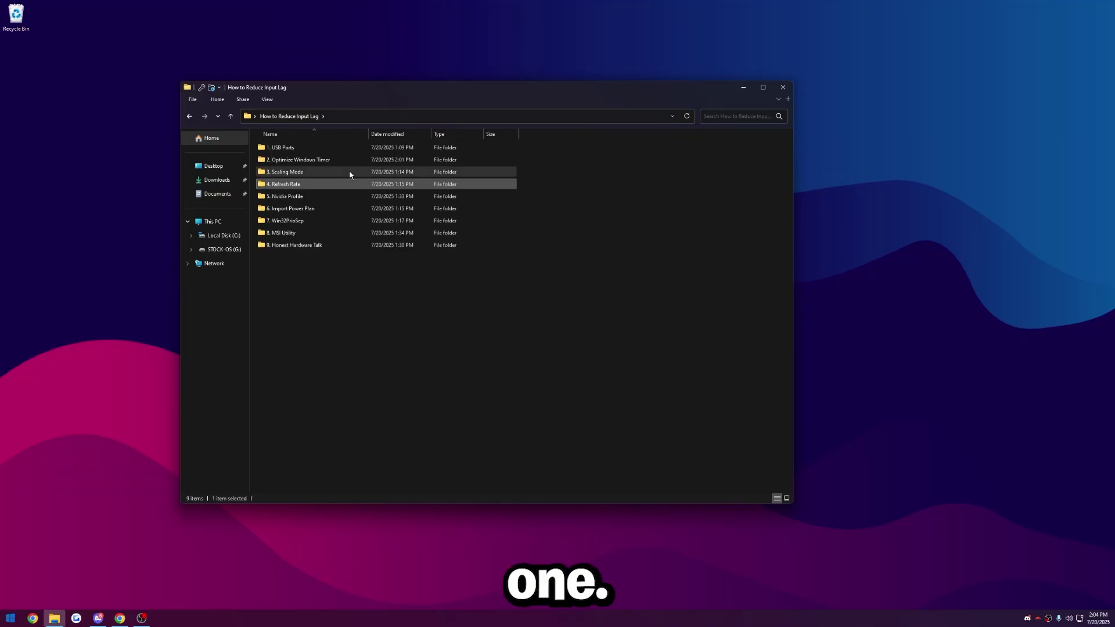
double_click(306, 199)
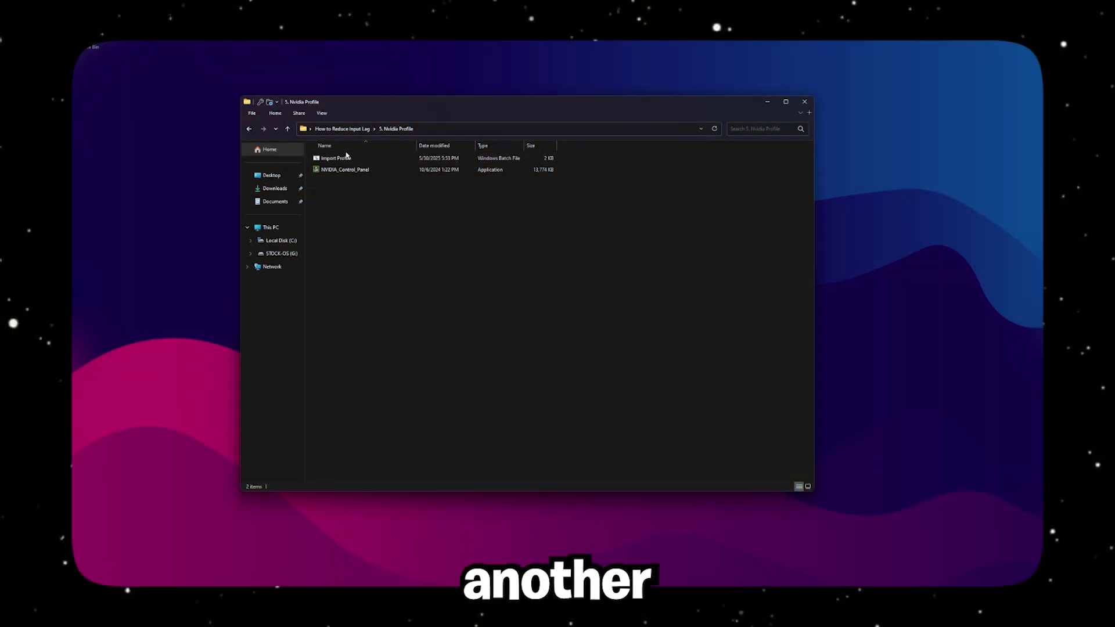
right_click(308, 137)
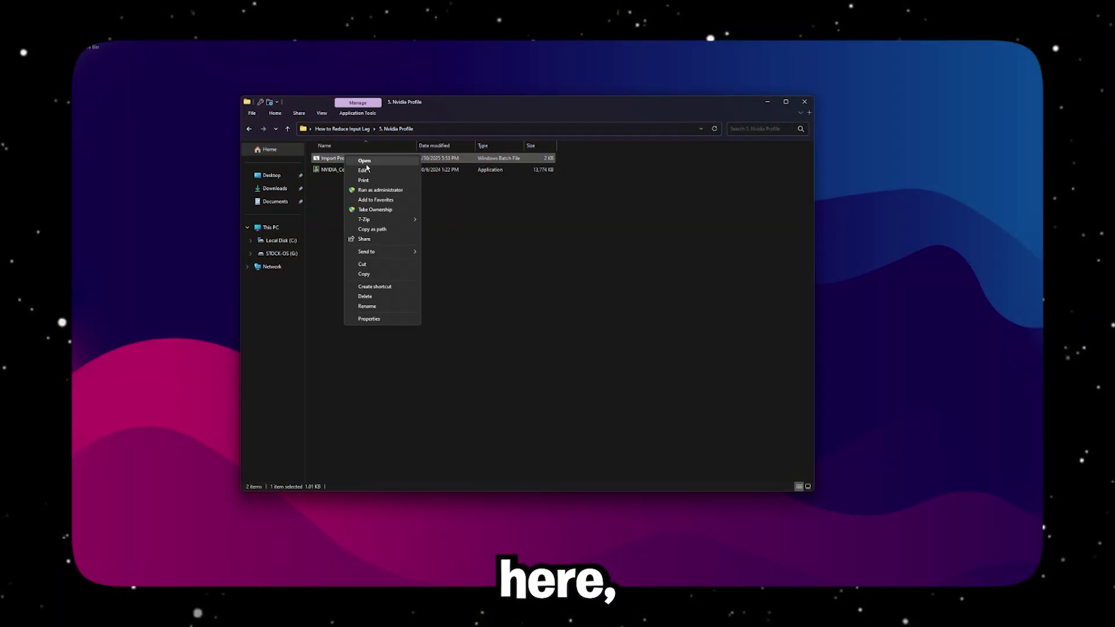
click(362, 170)
drag(364, 164, 301, 125)
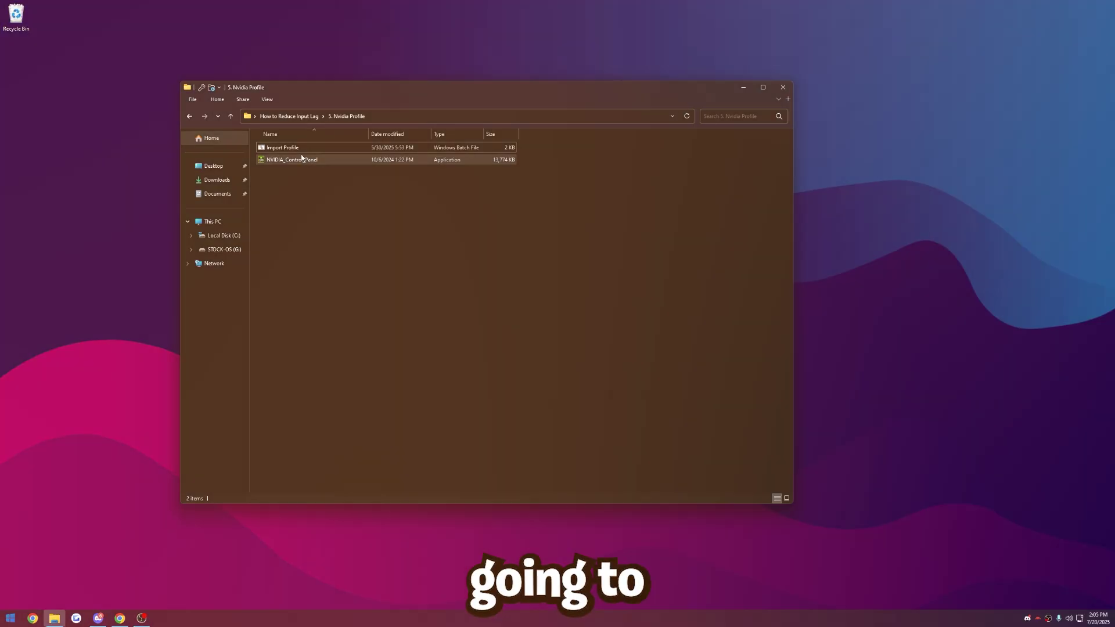
- Run Import Profile as administrator, dismiss 'Profile(s) successfully imported!', and close the command window
right_click(335, 173)
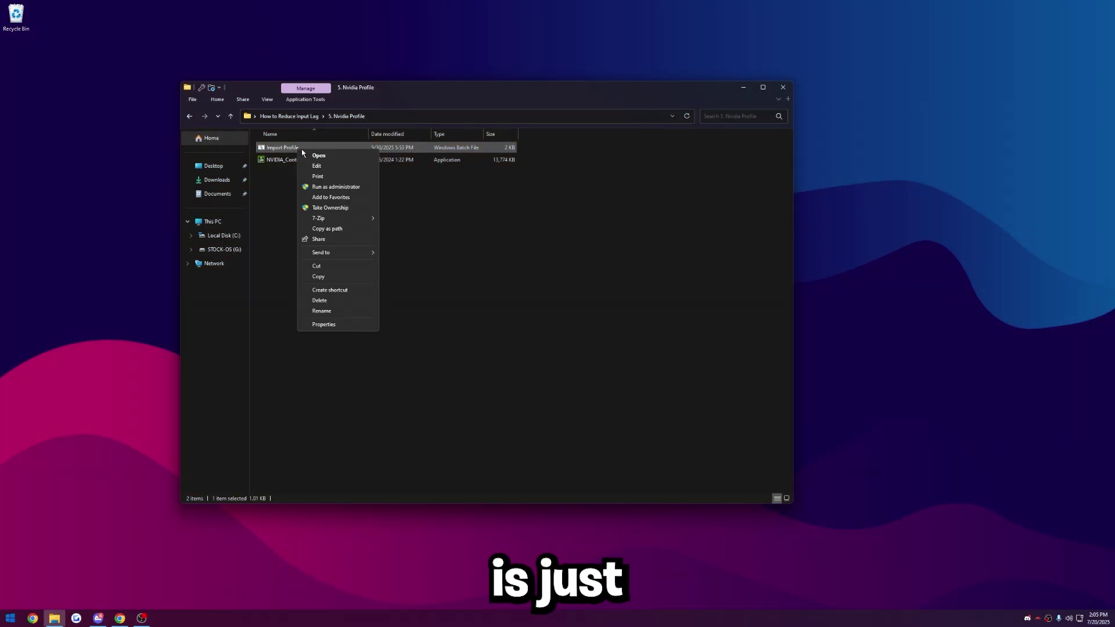
click(328, 186)
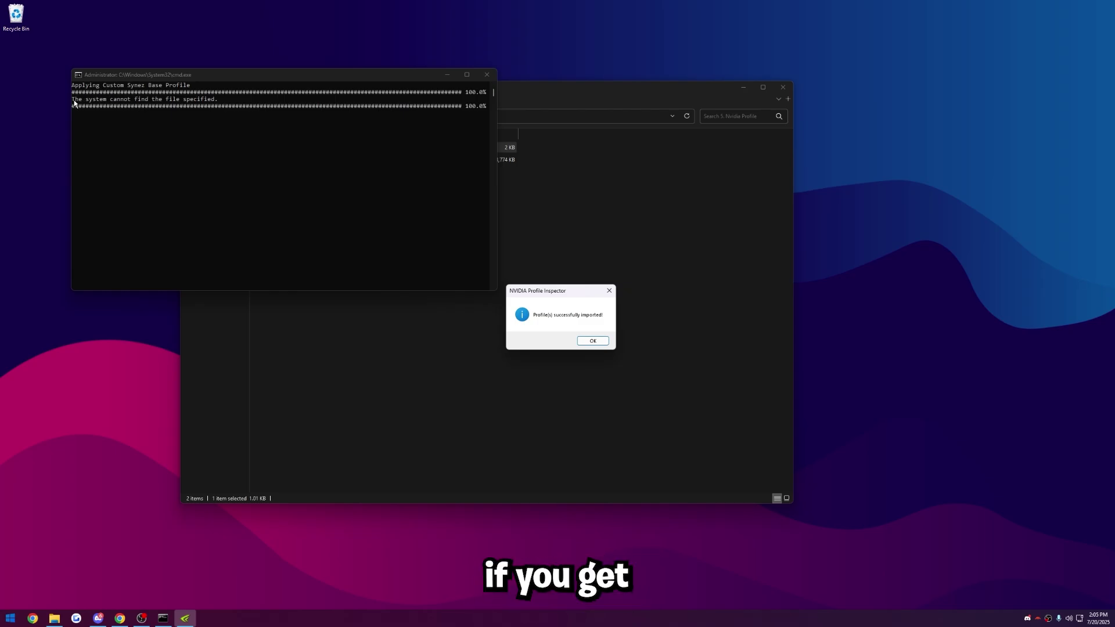
drag(566, 288, 413, 170)
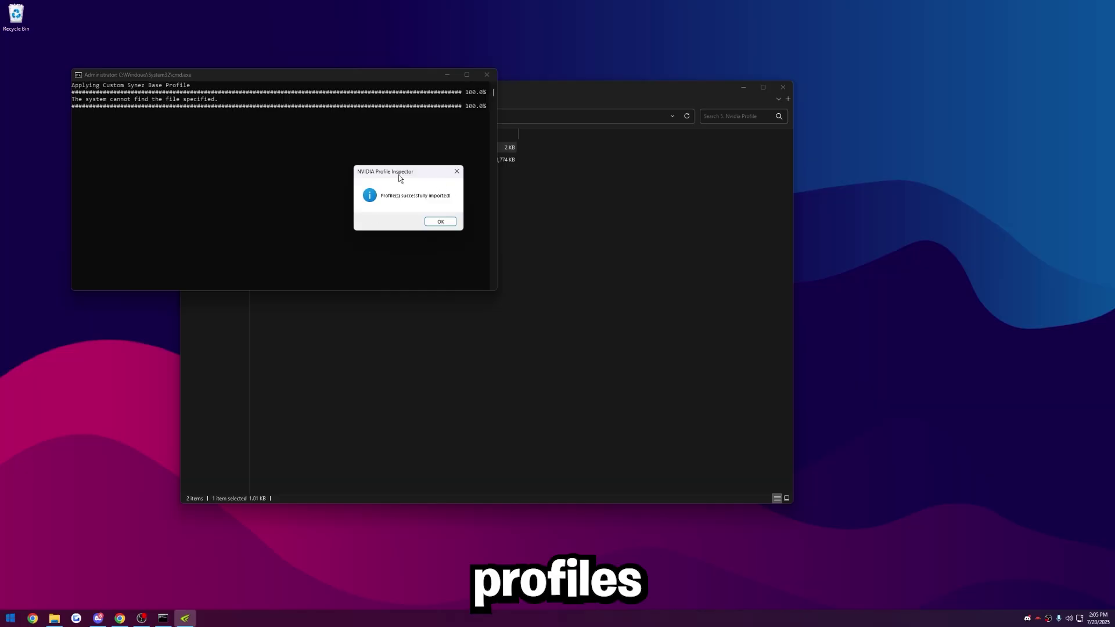
drag(412, 172, 480, 229)
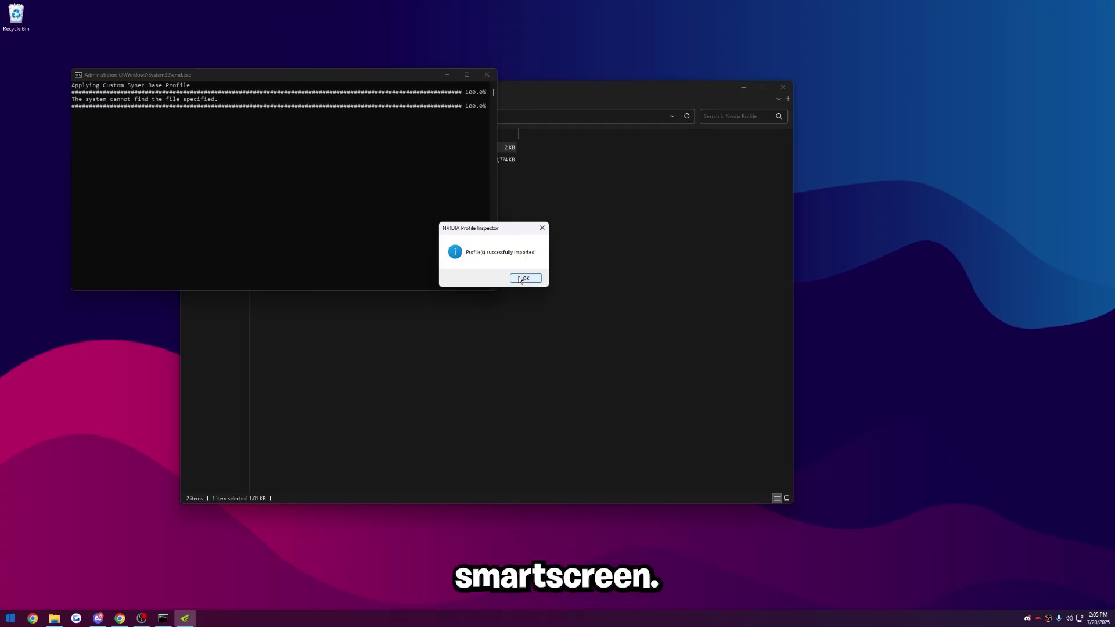
drag(490, 228, 505, 251)
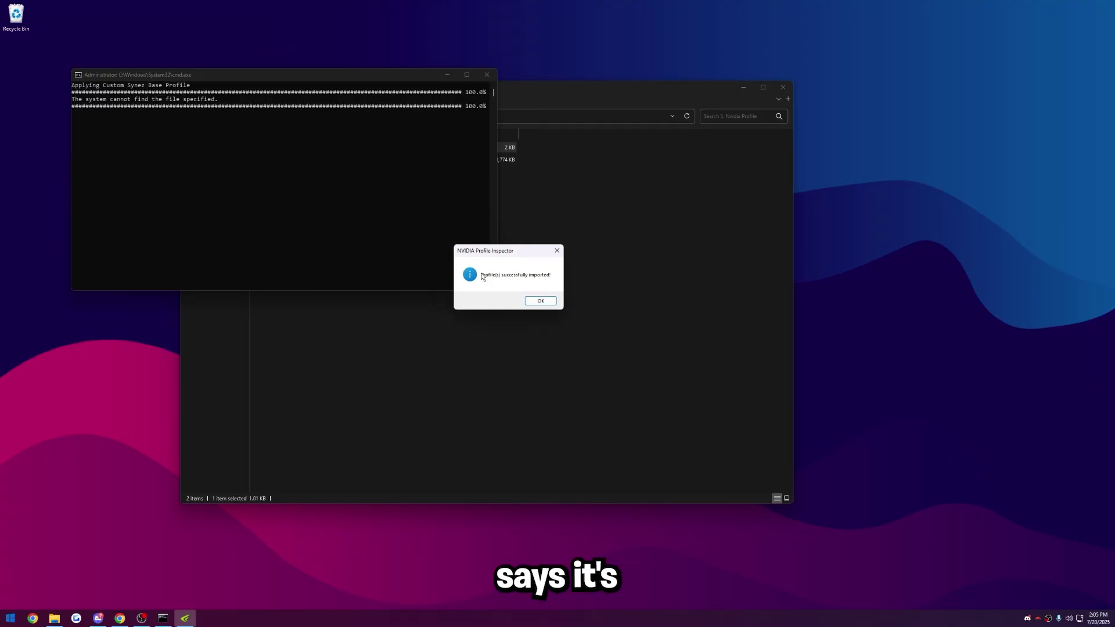
click(544, 301)
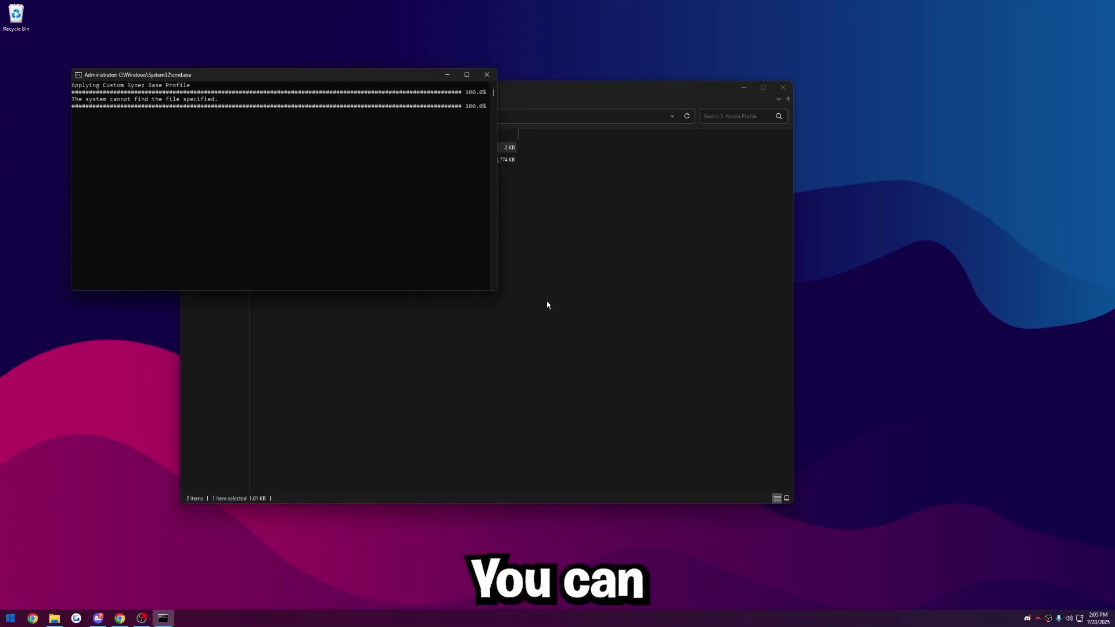
drag(468, 77, 508, 143)
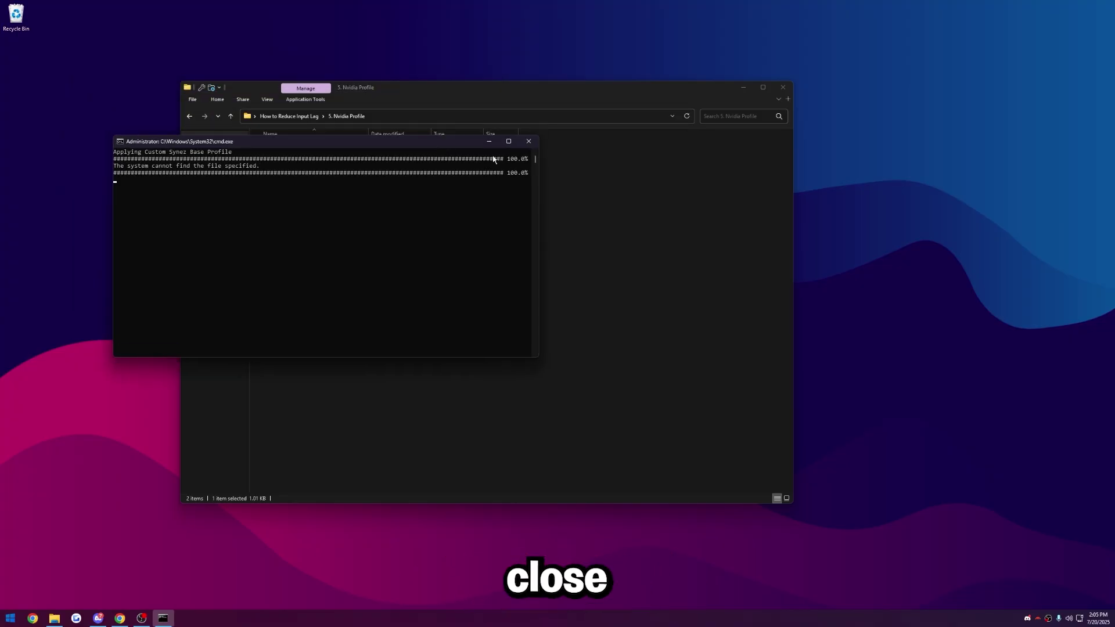
click(527, 142)
- Launch NVIDIA Control Panel and apply 'Use the advanced 3D image settings'
double_click(299, 160)
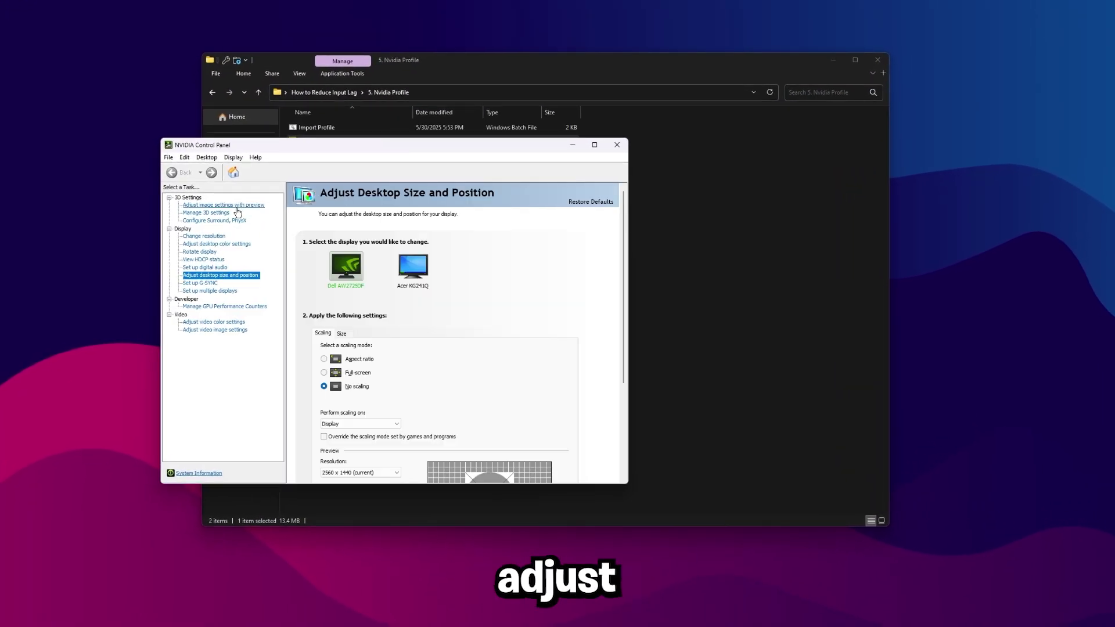
click(242, 209)
drag(348, 145, 391, 82)
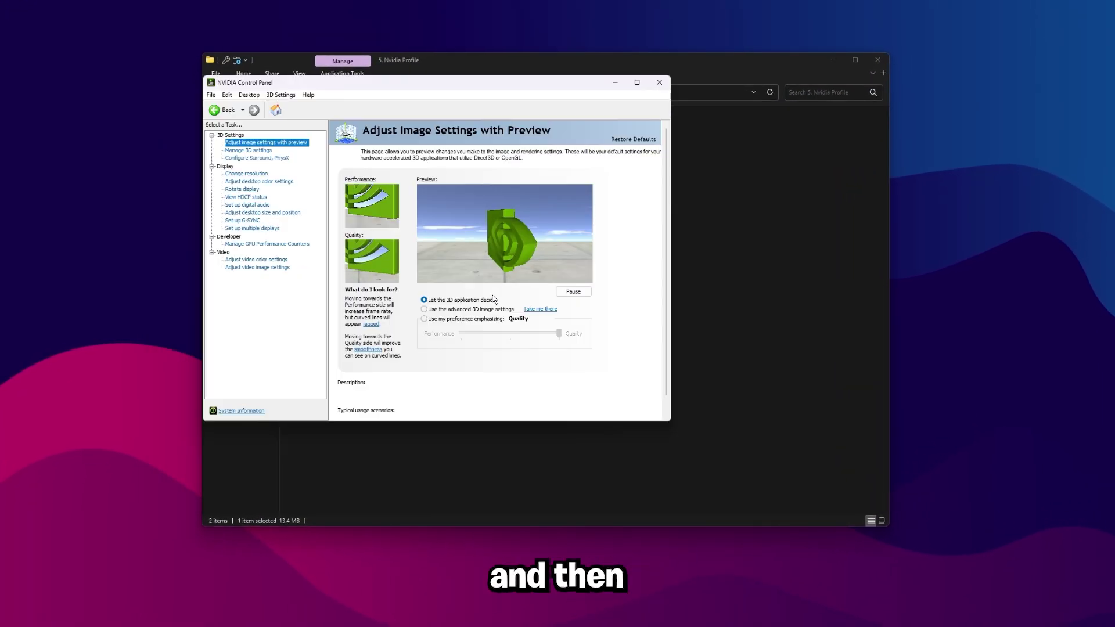
click(423, 309)
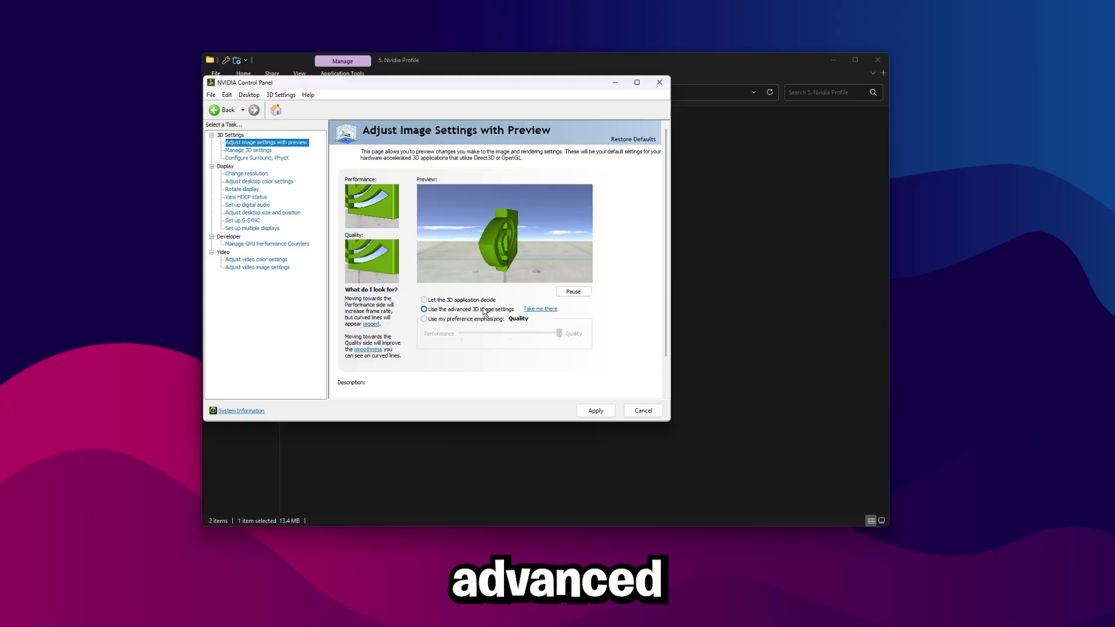
click(596, 410)
click(473, 268)
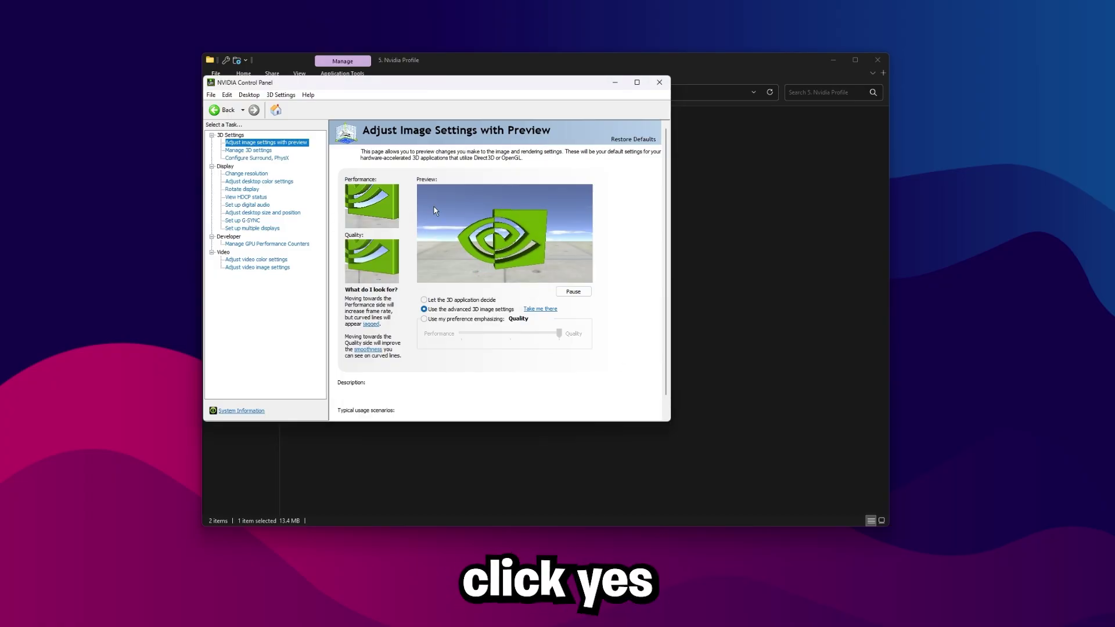
- In Manage 3D settings, set Monitor Technology to Fixed Refresh and OpenGL rendering GPU to GeForce RTX 5080
click(248, 149)
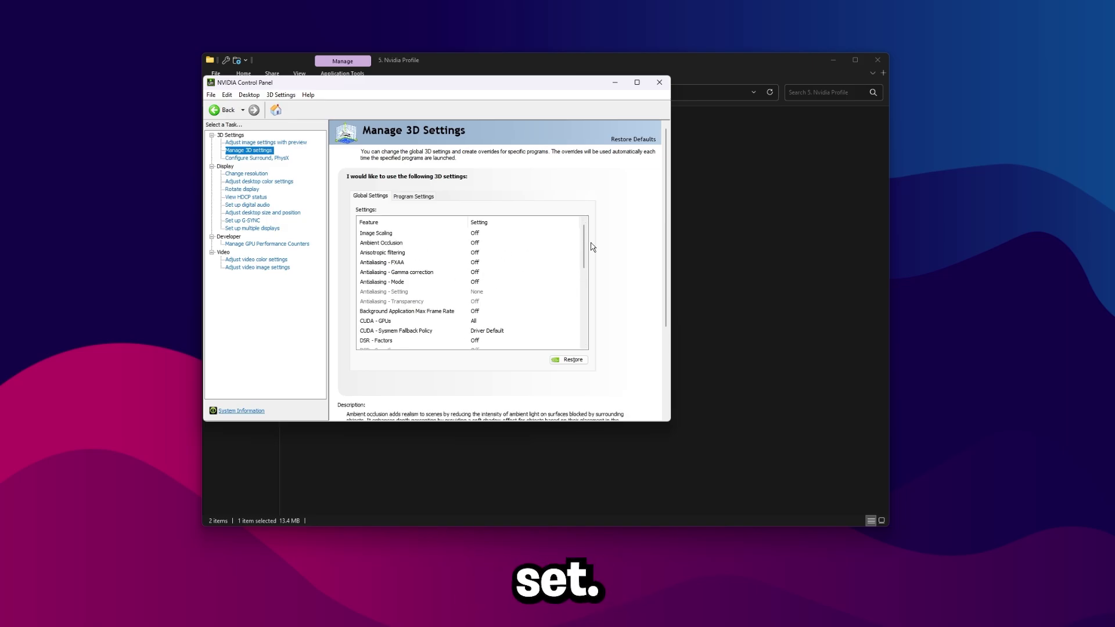
scroll(589, 260, down, 4)
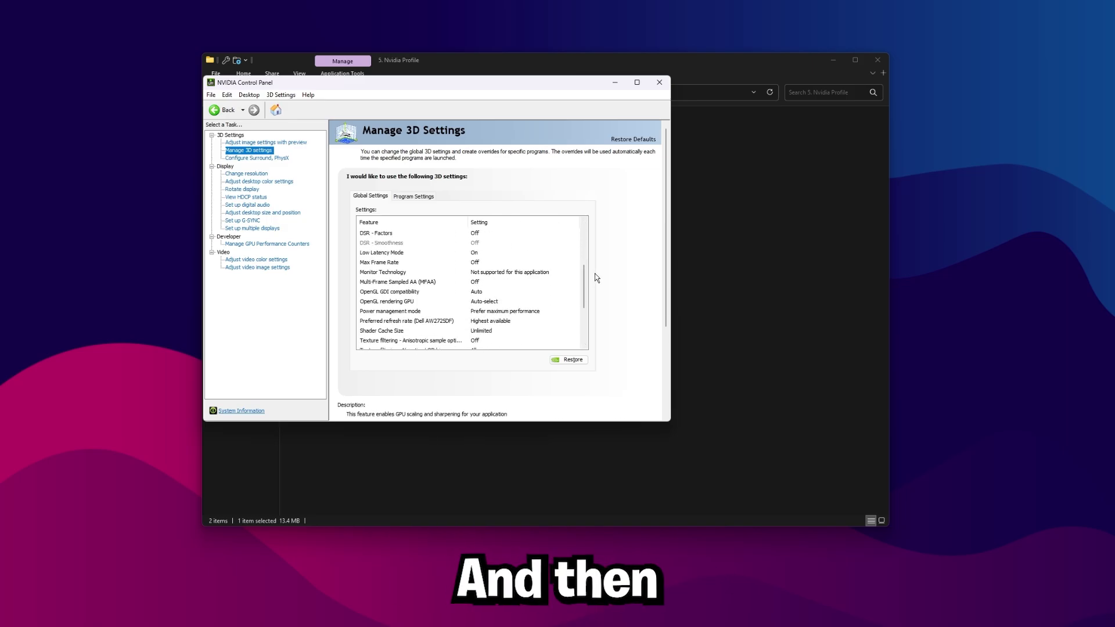
scroll(585, 284, down, 1)
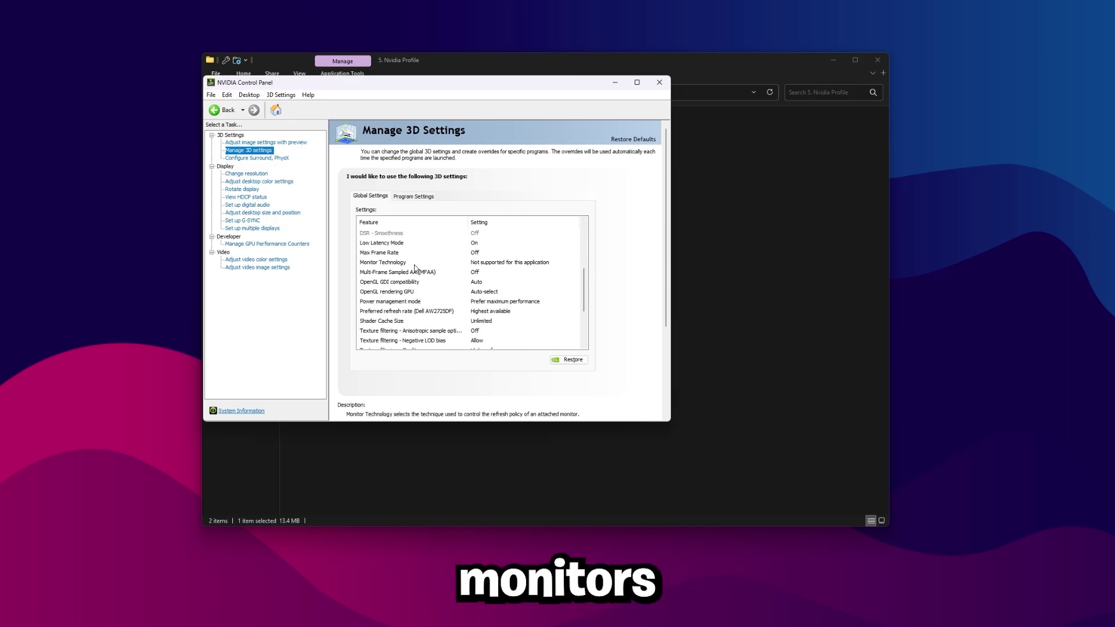
click(473, 265)
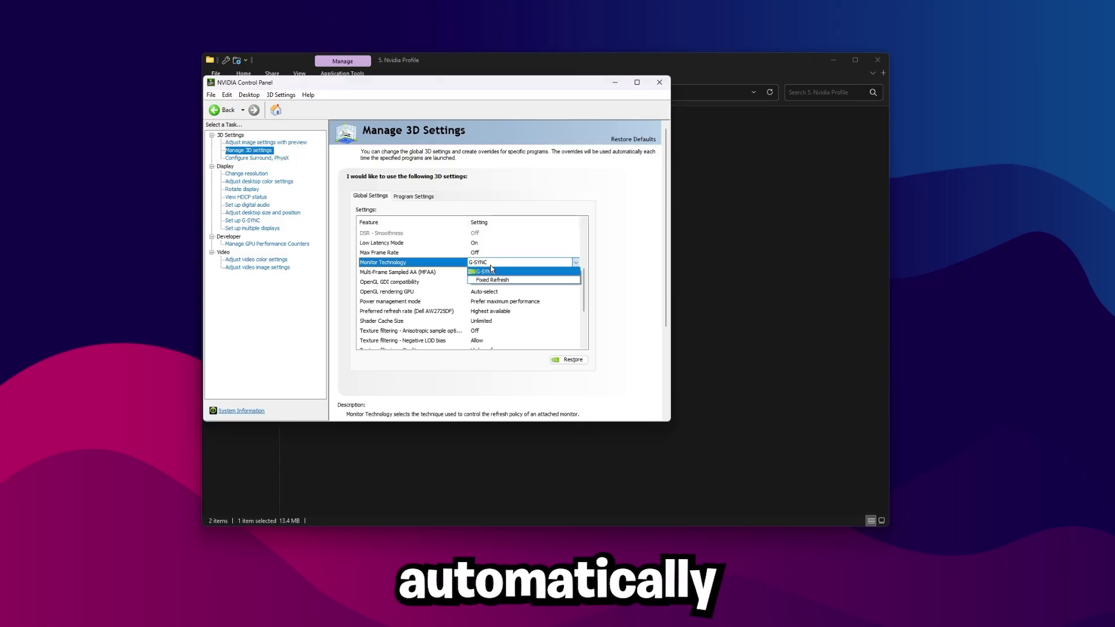
click(479, 289)
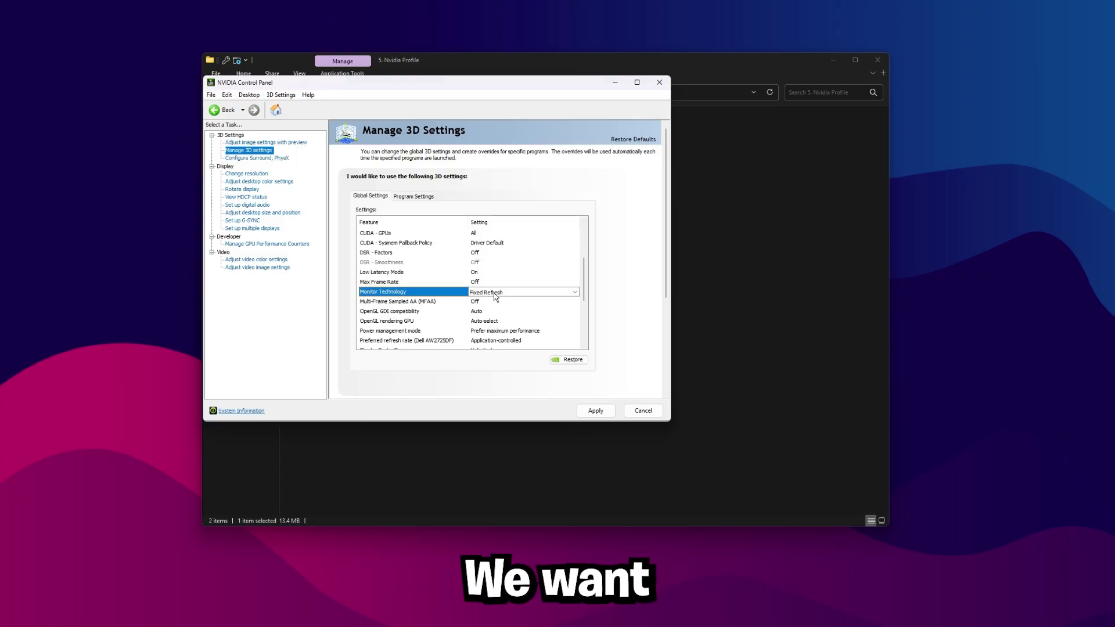
scroll(586, 287, down, 2)
click(366, 303)
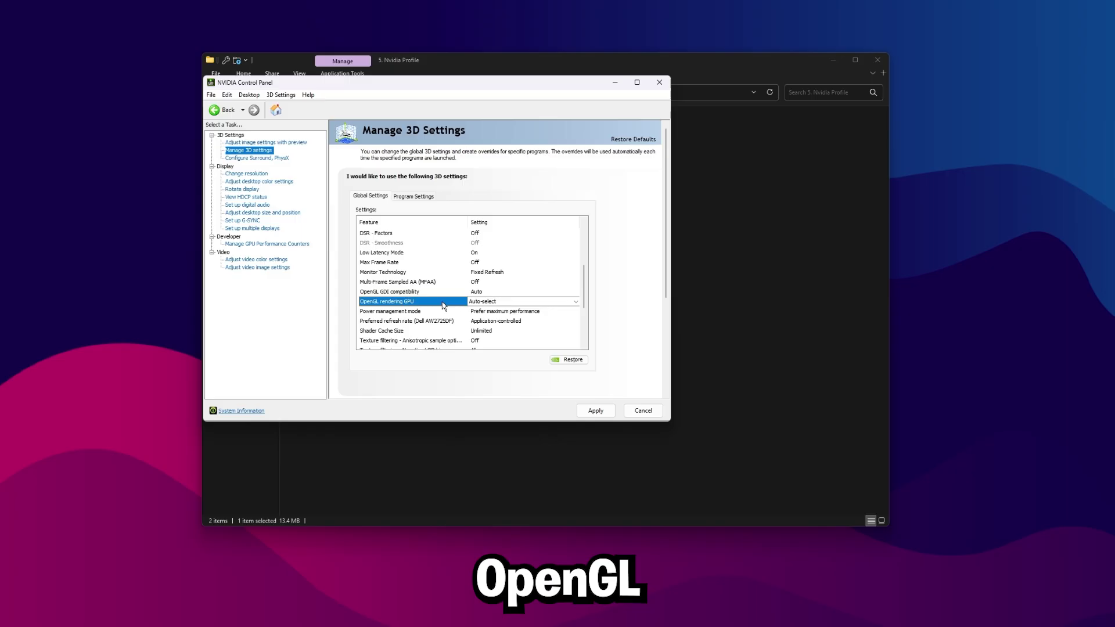
click(483, 303)
click(533, 316)
scroll(588, 294, up, 1)
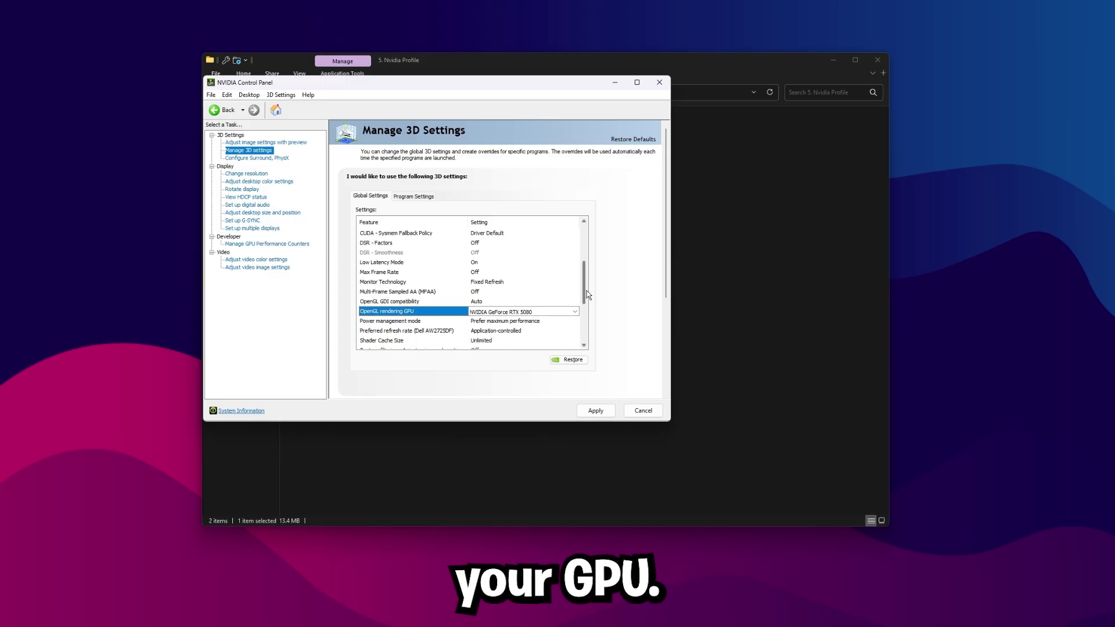
scroll(587, 294, down, 3)
- In global 3D settings, choose Highest available for Preferred refresh rate and Off for Vertical sync
click(392, 303)
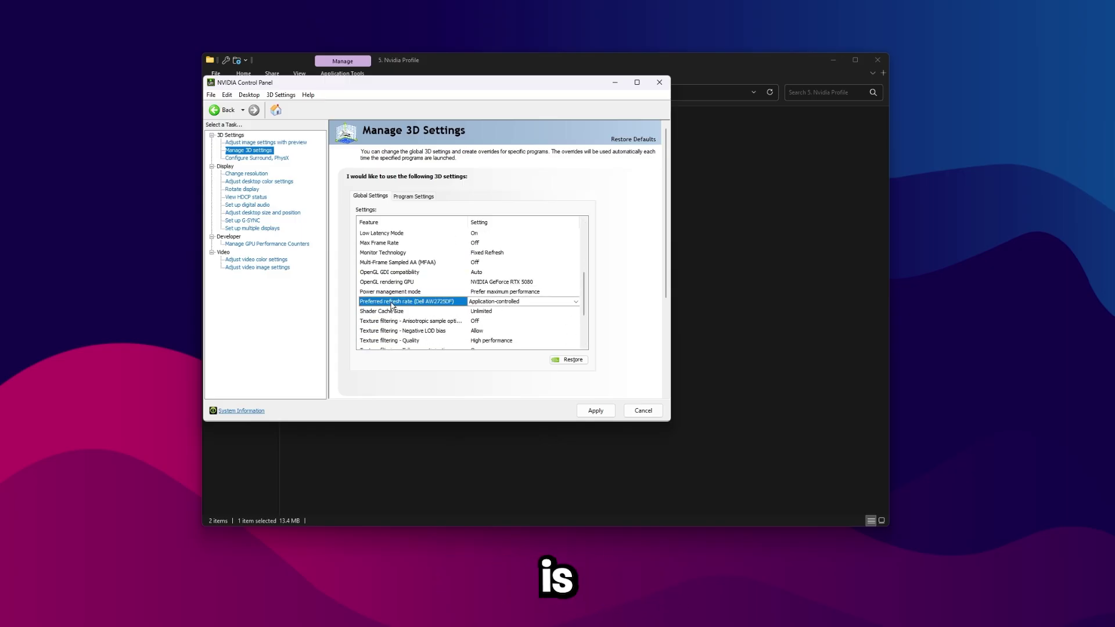
click(500, 302)
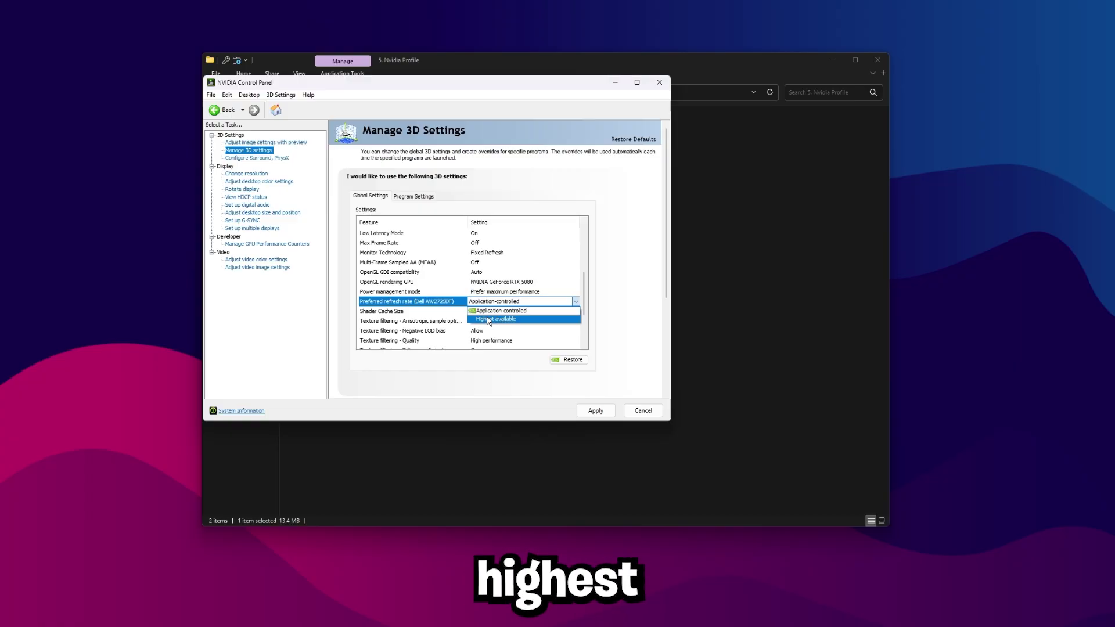
click(503, 320)
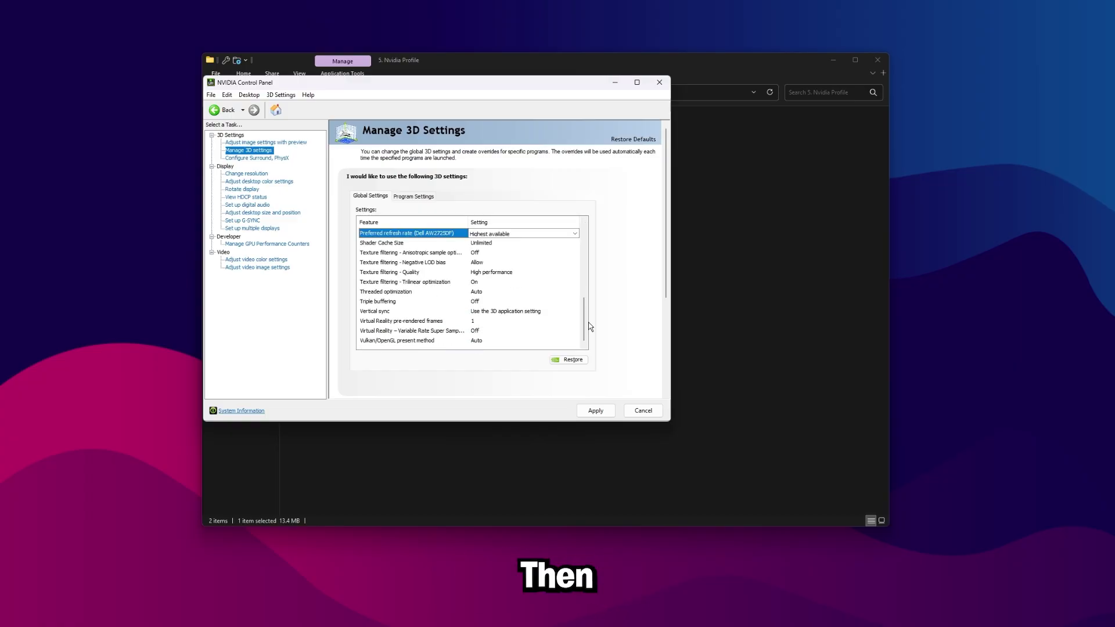
click(381, 312)
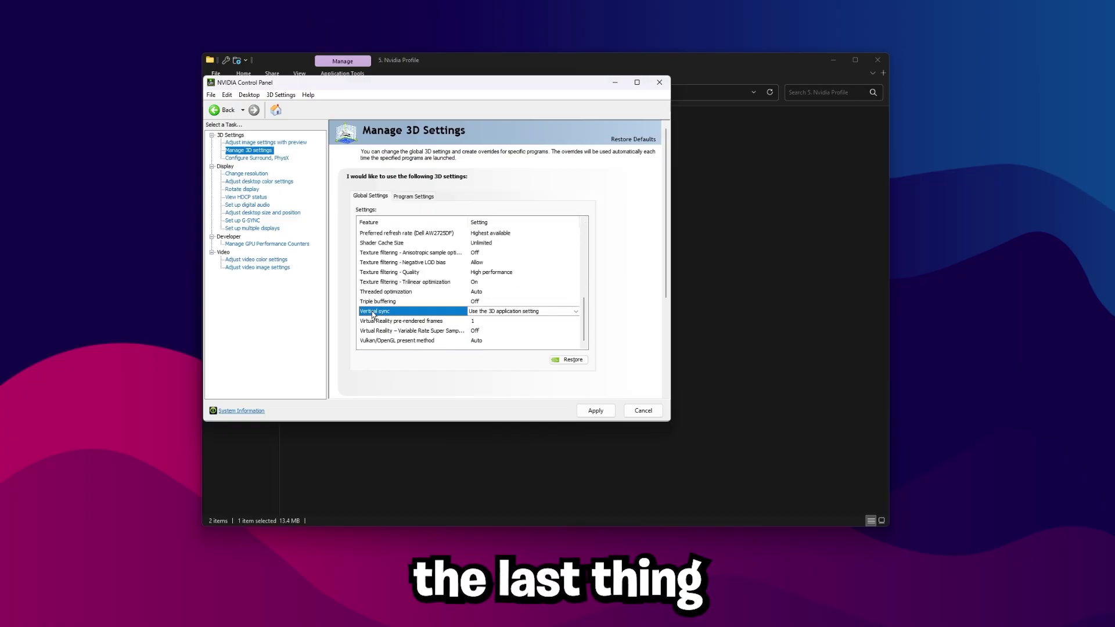
click(494, 314)
click(487, 331)
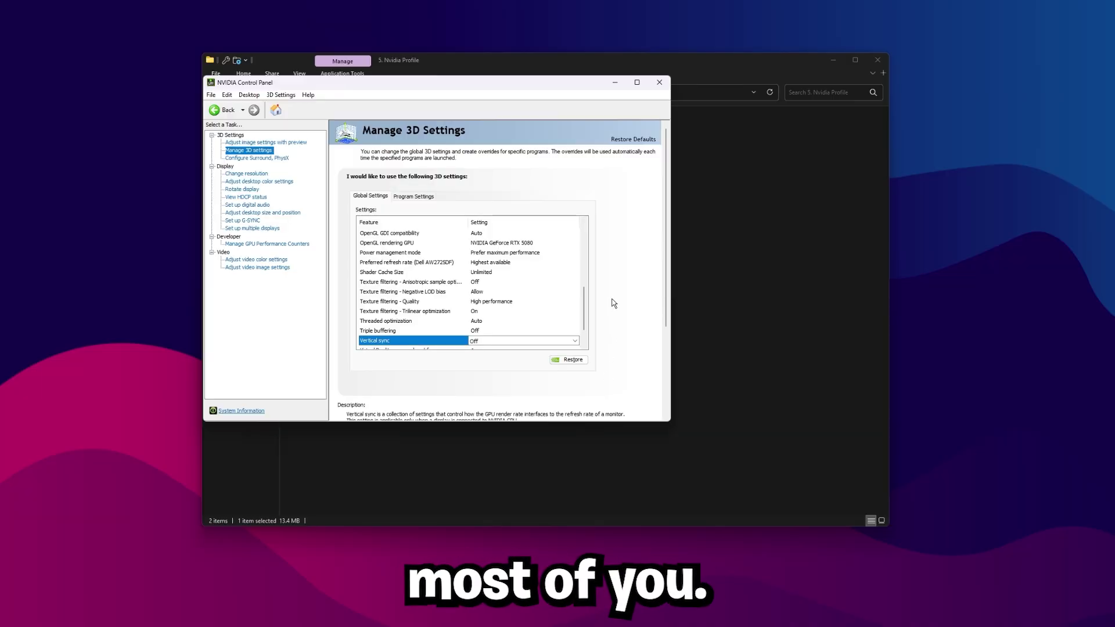
drag(588, 300, 583, 342)
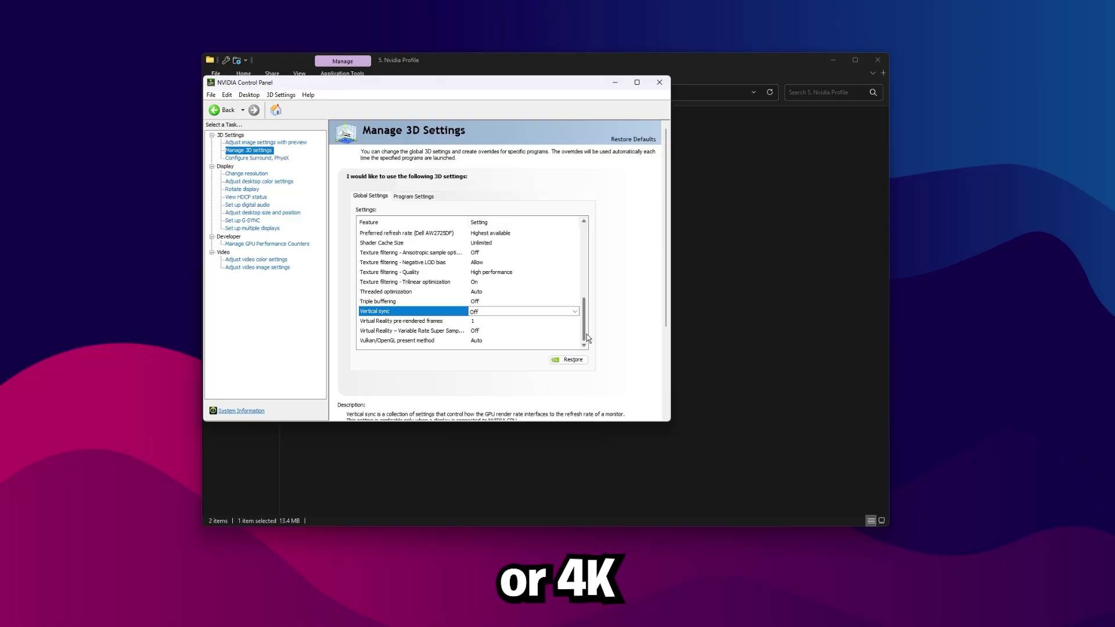
drag(586, 335, 585, 235)
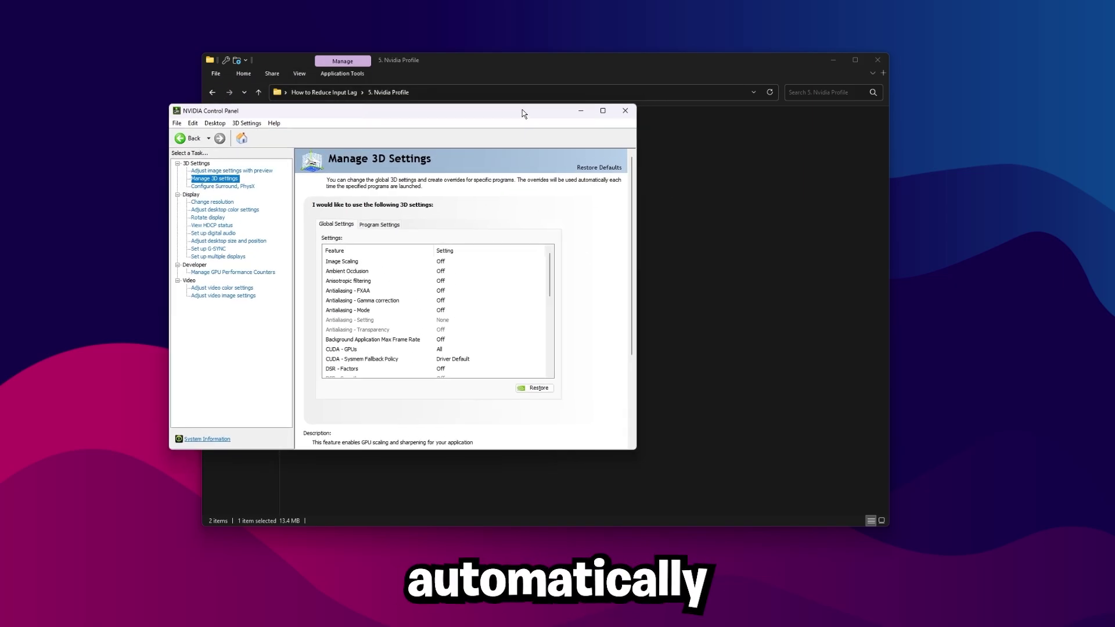
drag(258, 115, 291, 111)
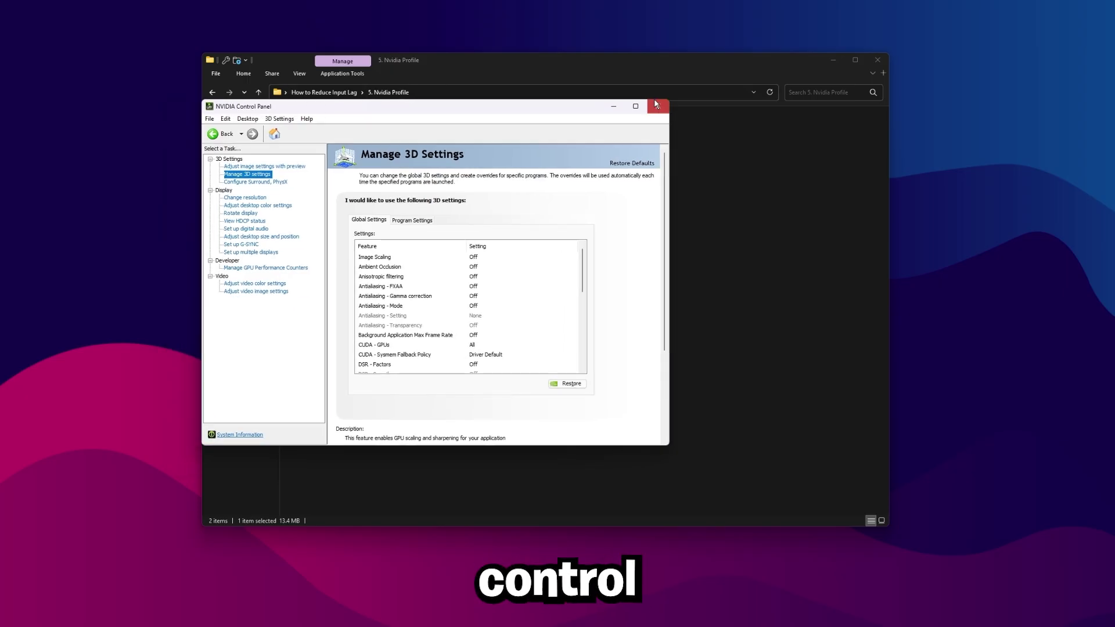
- Close NVIDIA Control Panel and open the 6. Import Power Plan folder under How to Reduce Input Lag
click(654, 103)
click(324, 93)
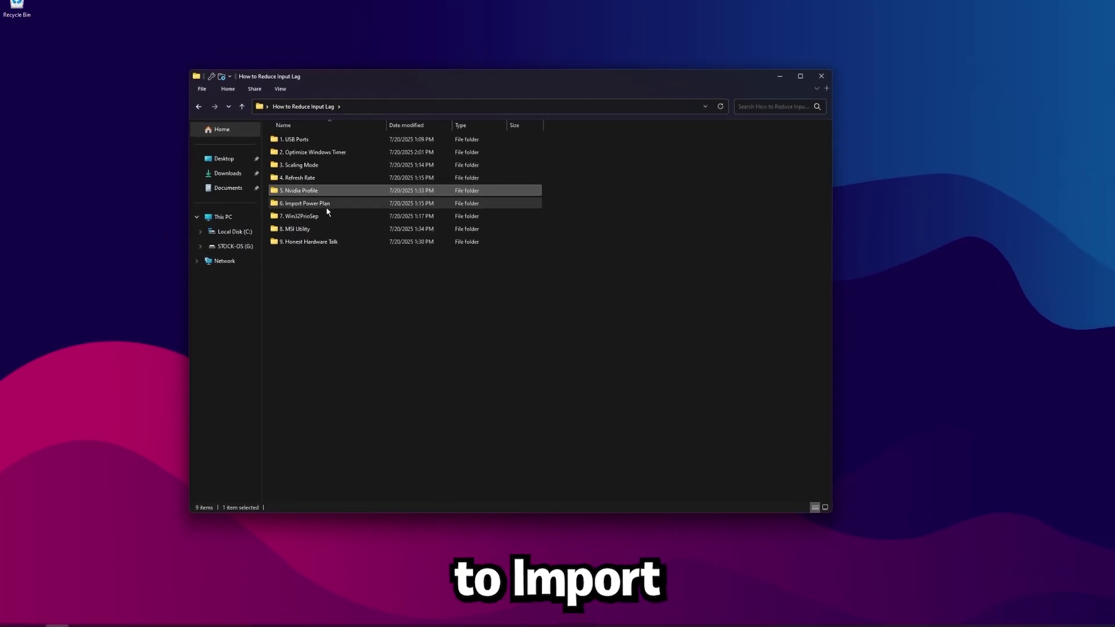
double_click(326, 206)
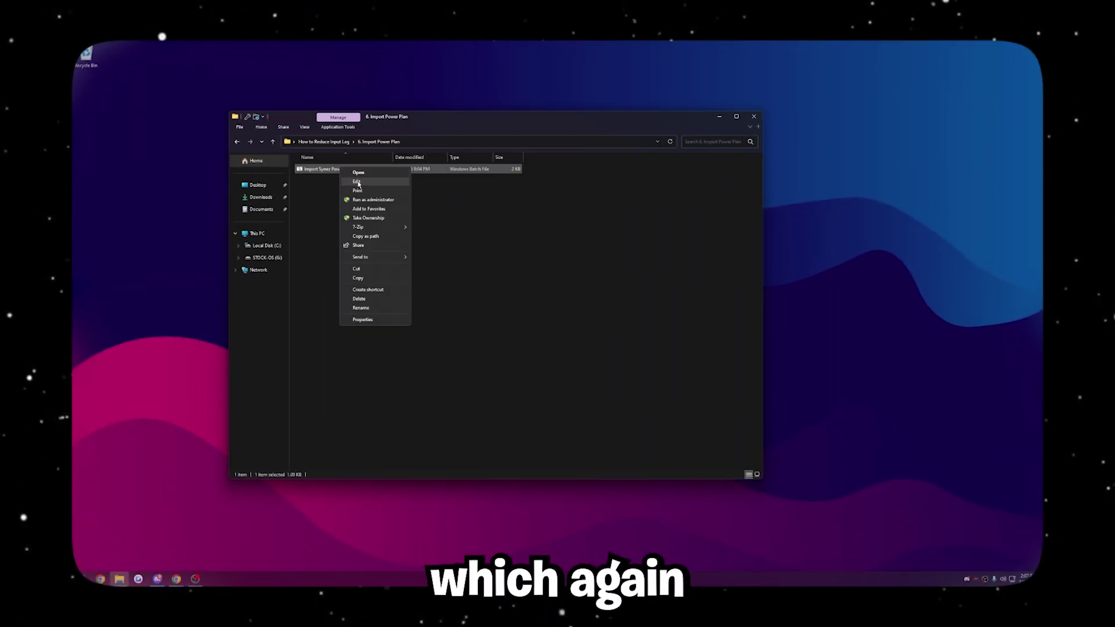
click(354, 182)
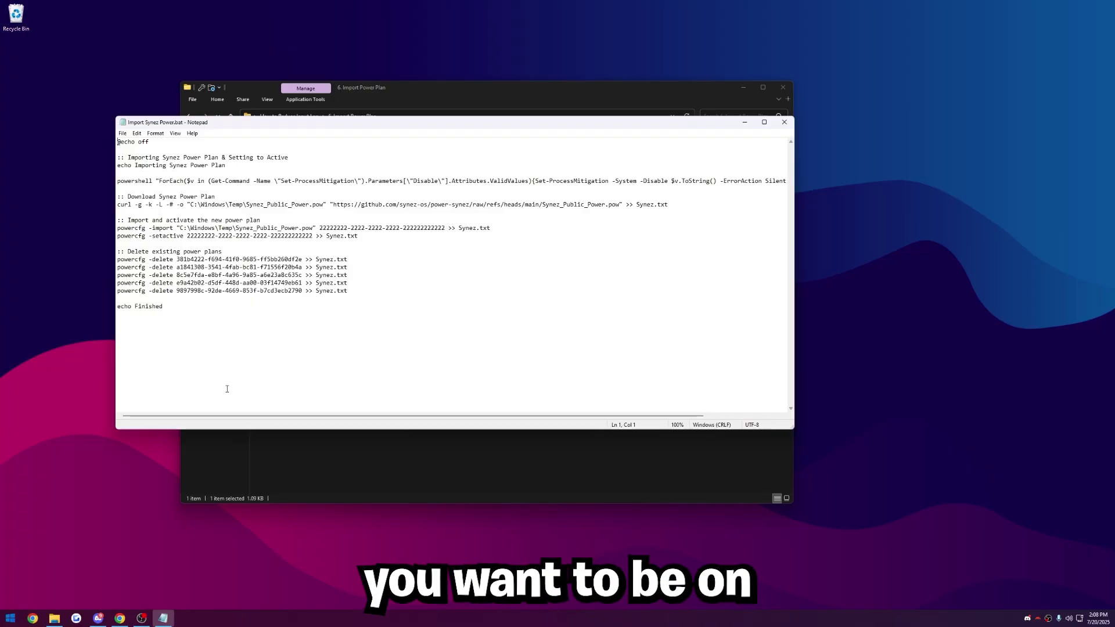
scroll(349, 244, right, 3)
scroll(372, 231, left, 3)
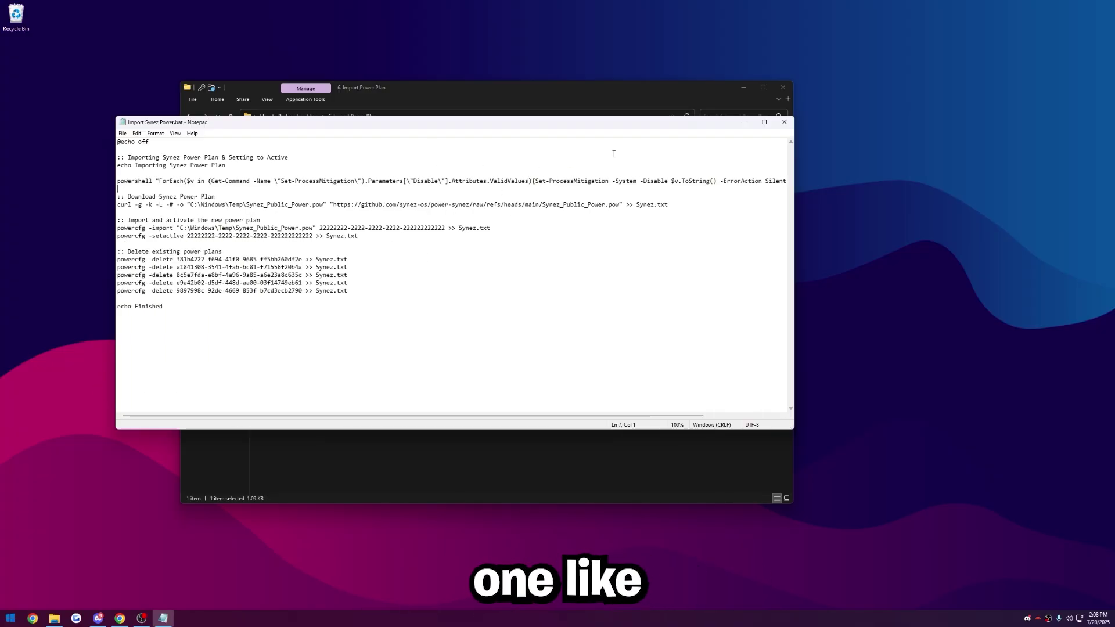
key(alt+F4)
click(344, 224)
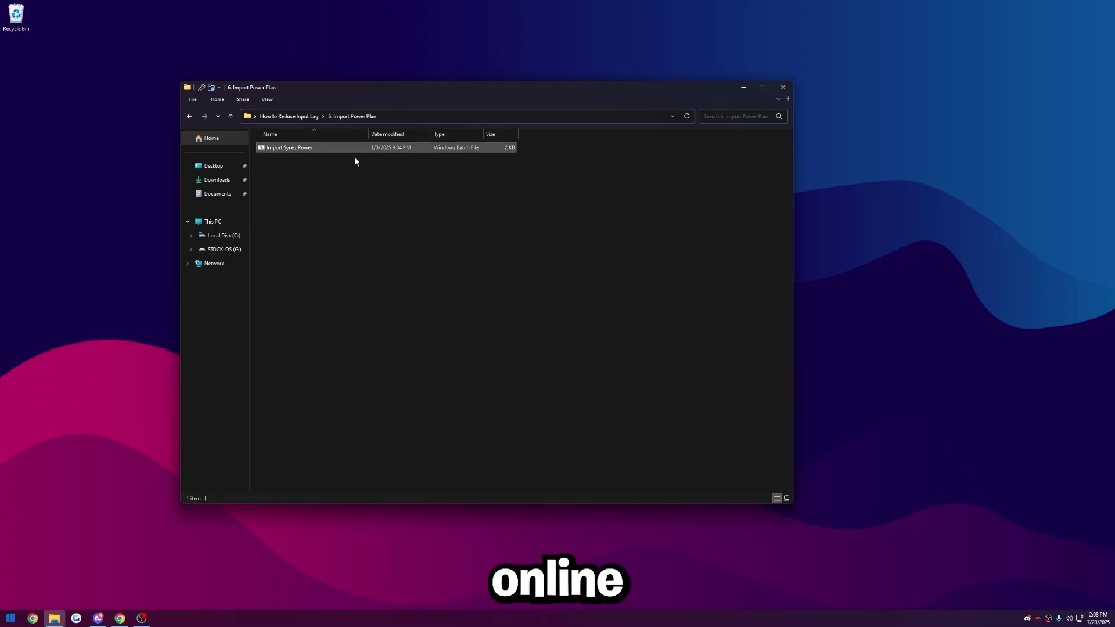
- Run Import Synez Power as administrator, confirm the plan in Edit power plan, then return to How to Reduce Input Lag
right_click(313, 149)
click(360, 188)
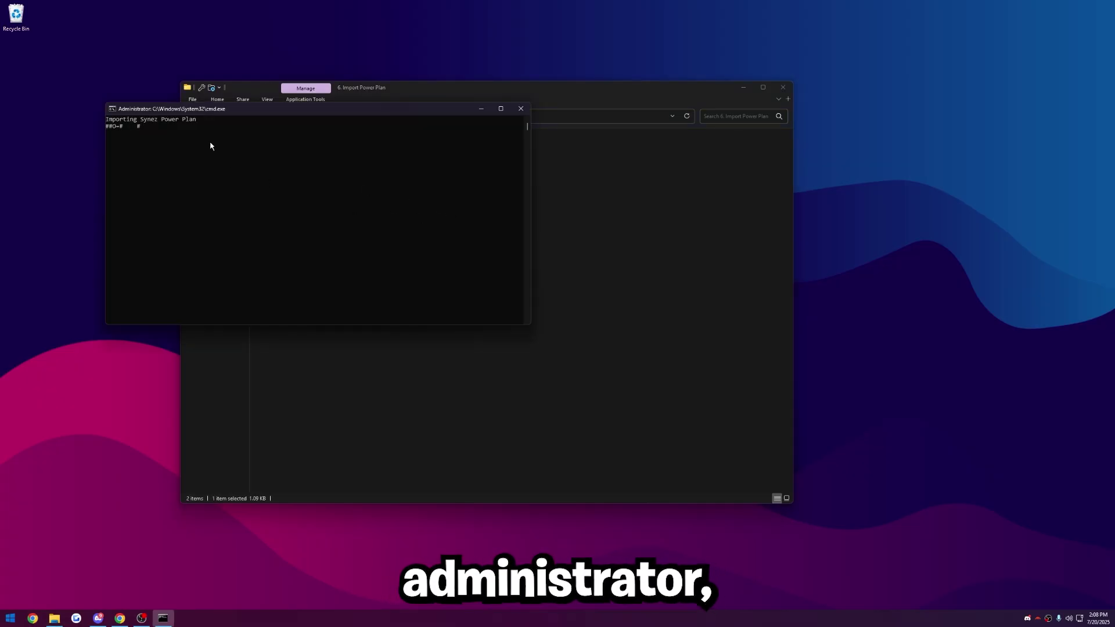
key(super)
text(edit power plan)
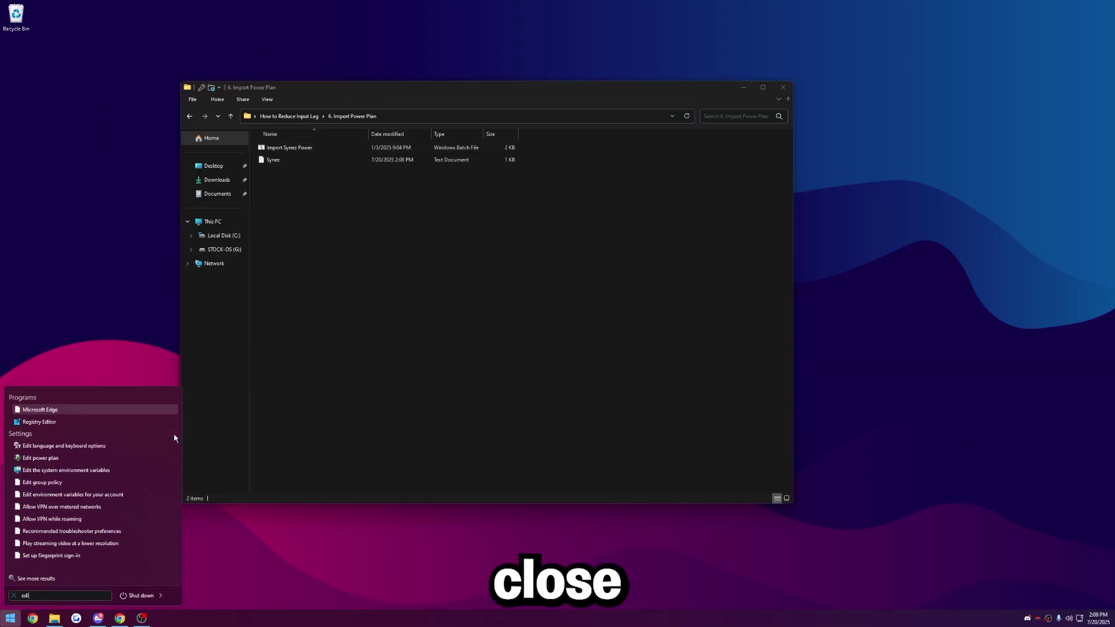
key(Return)
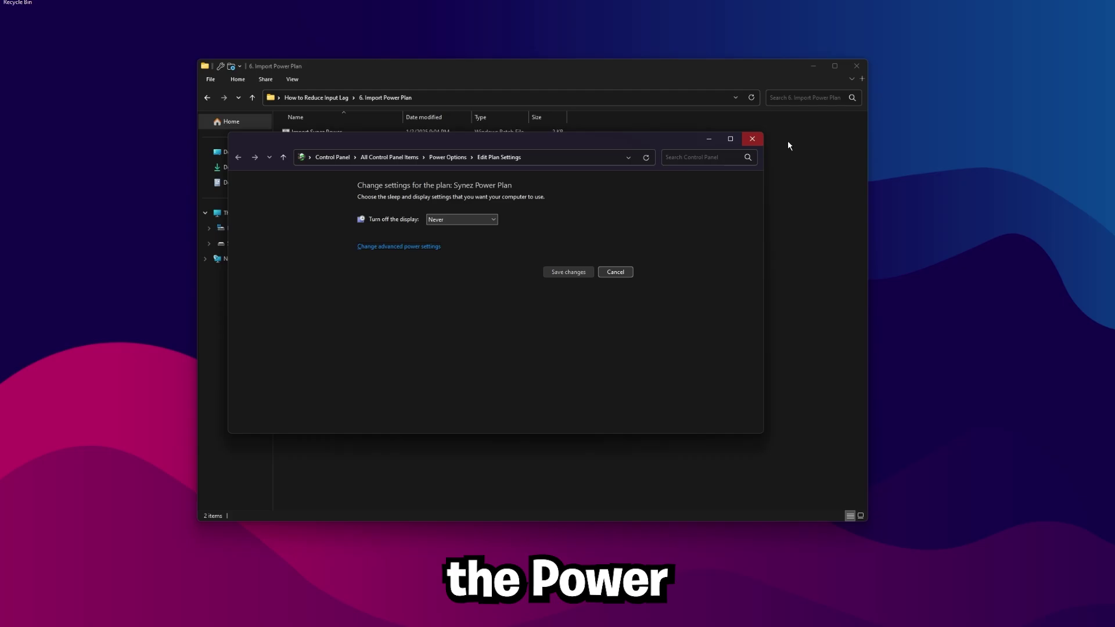
click(753, 137)
click(308, 98)
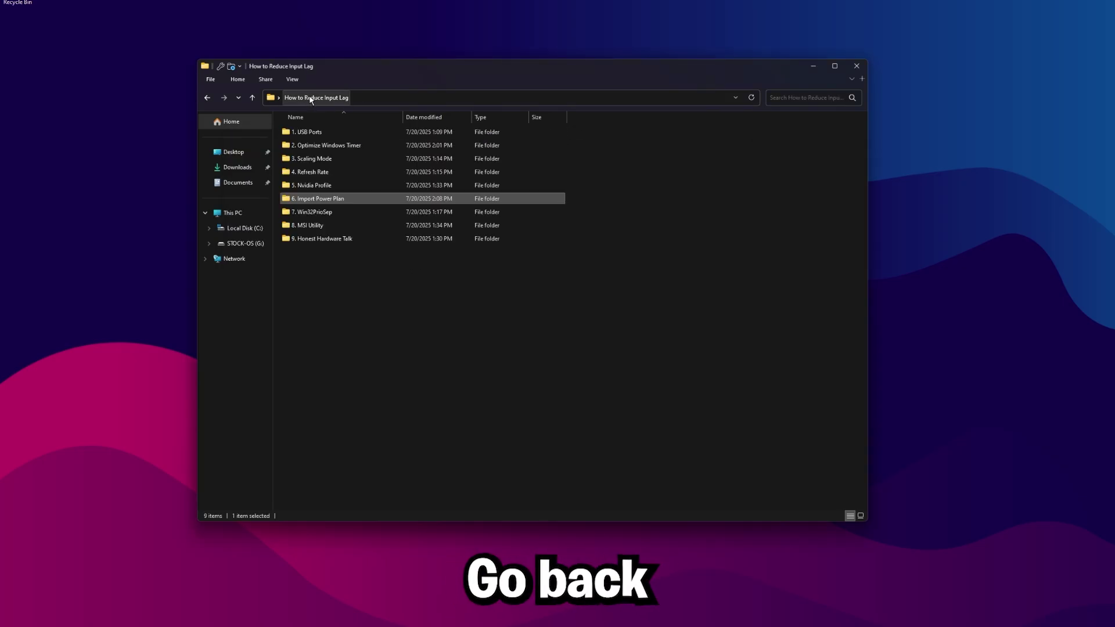
- Open 7. Win32PrioSep and review priority_tweak_26 in Notepad, which sets Win32PrioritySeparation to 00000026
double_click(314, 212)
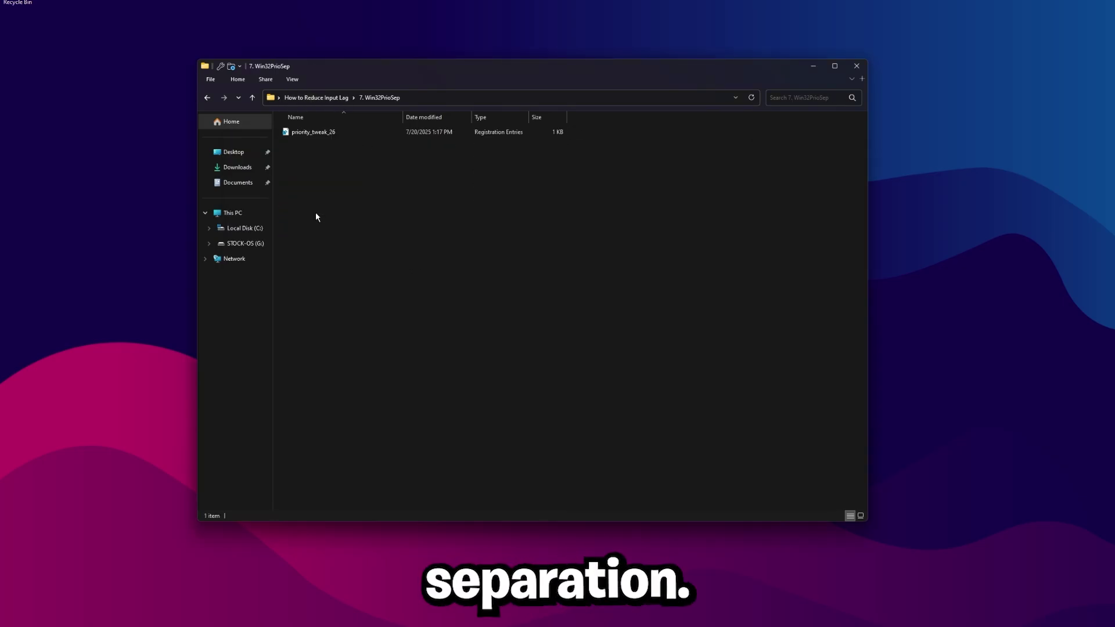
click(306, 134)
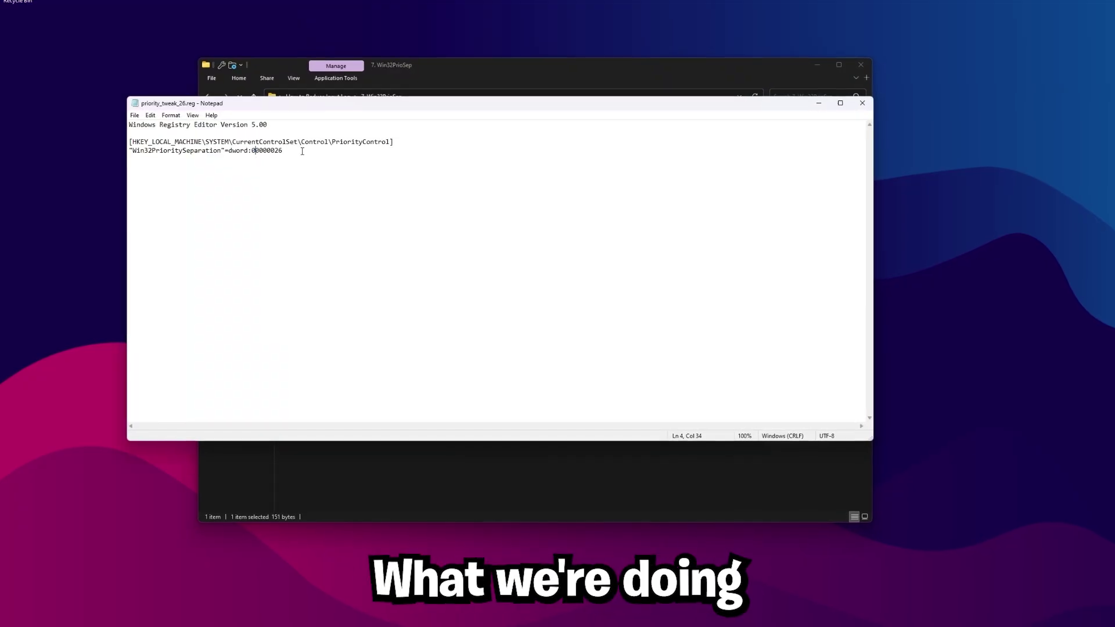
click(304, 152)
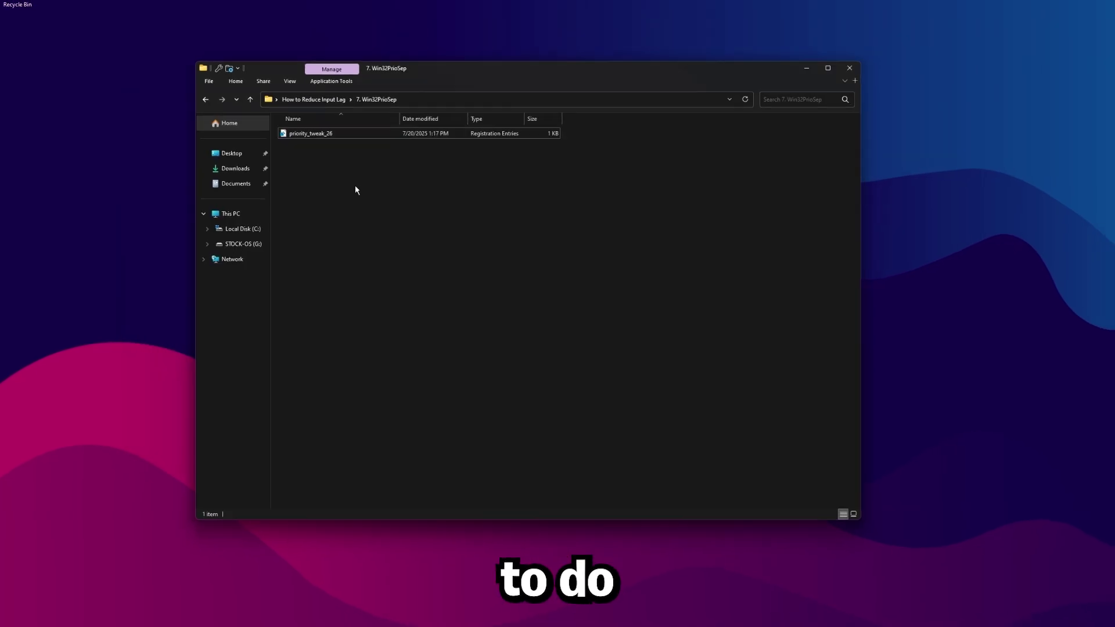
- Merge priority_tweak_26.reg into the registry, accepting the prompt and the success message
double_click(314, 133)
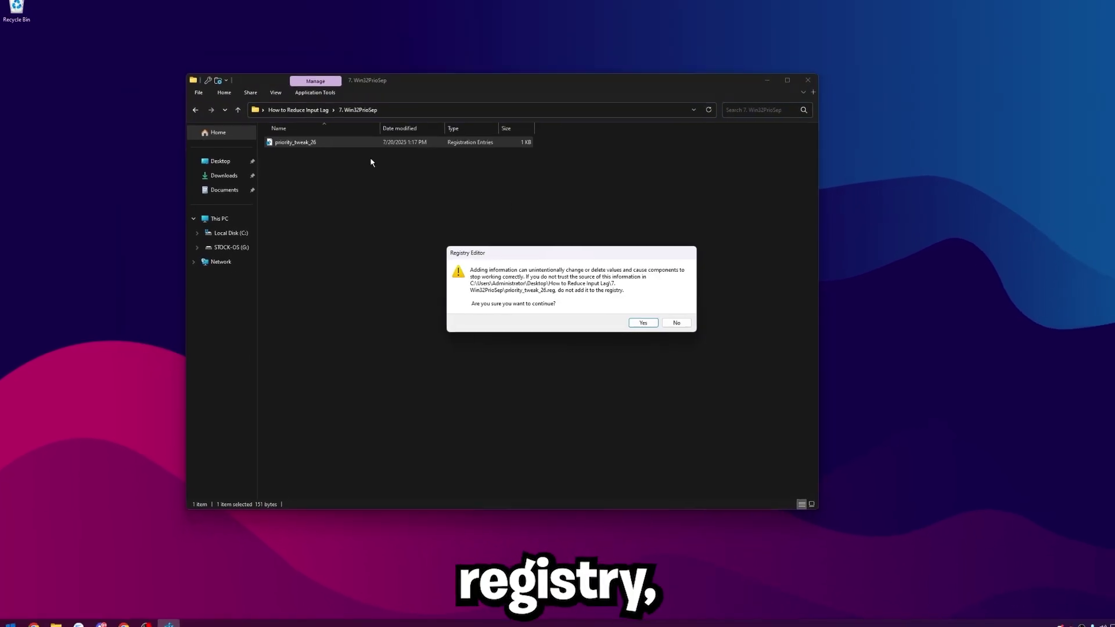
click(679, 321)
click(654, 309)
click(470, 286)
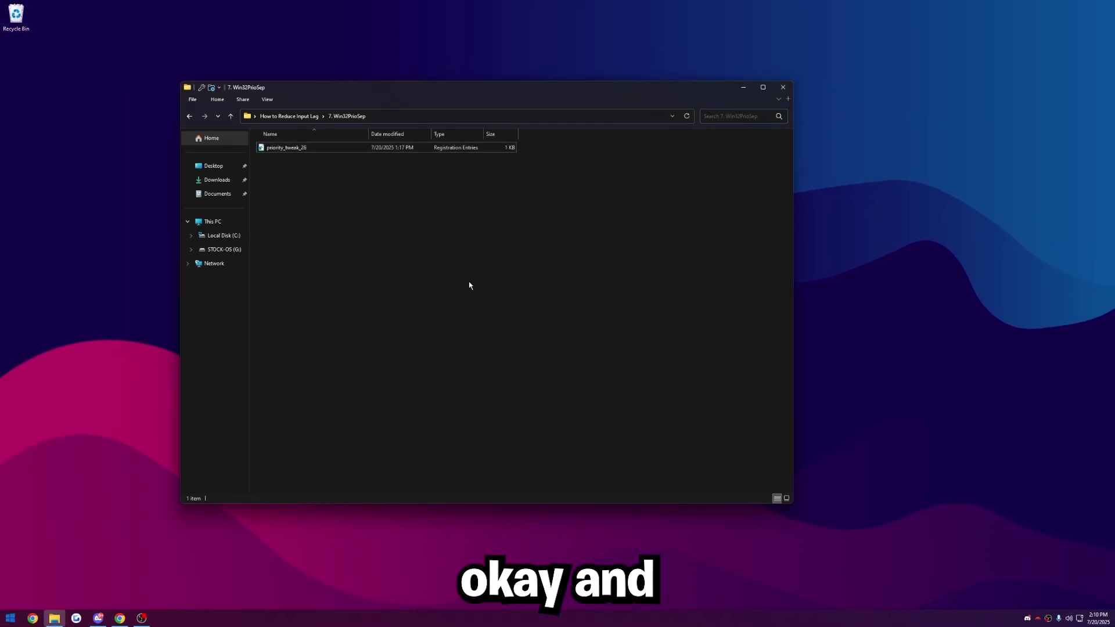
- Launch the MSI mode utility from the 8. MSI Utility folder and enlarge its window
click(289, 116)
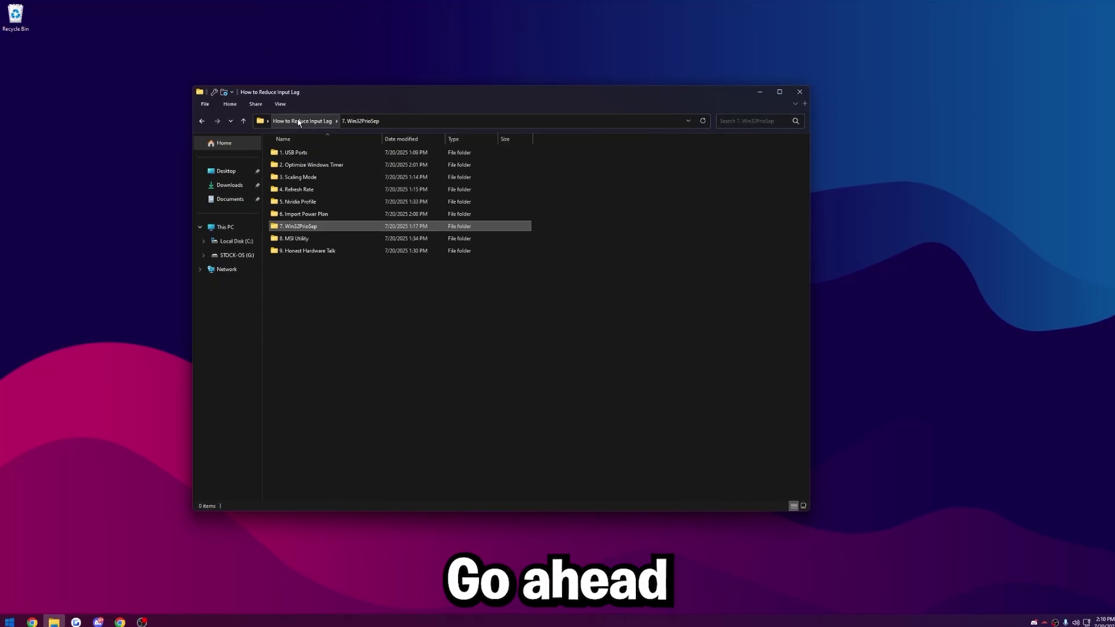
double_click(327, 242)
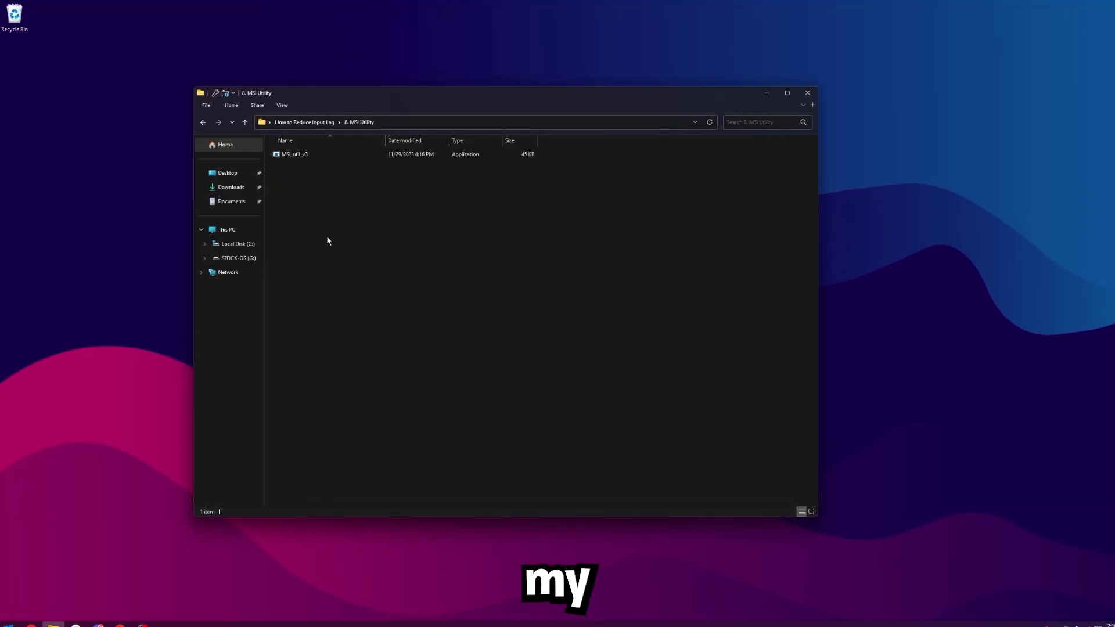
double_click(313, 158)
drag(321, 123, 426, 93)
drag(459, 423, 459, 537)
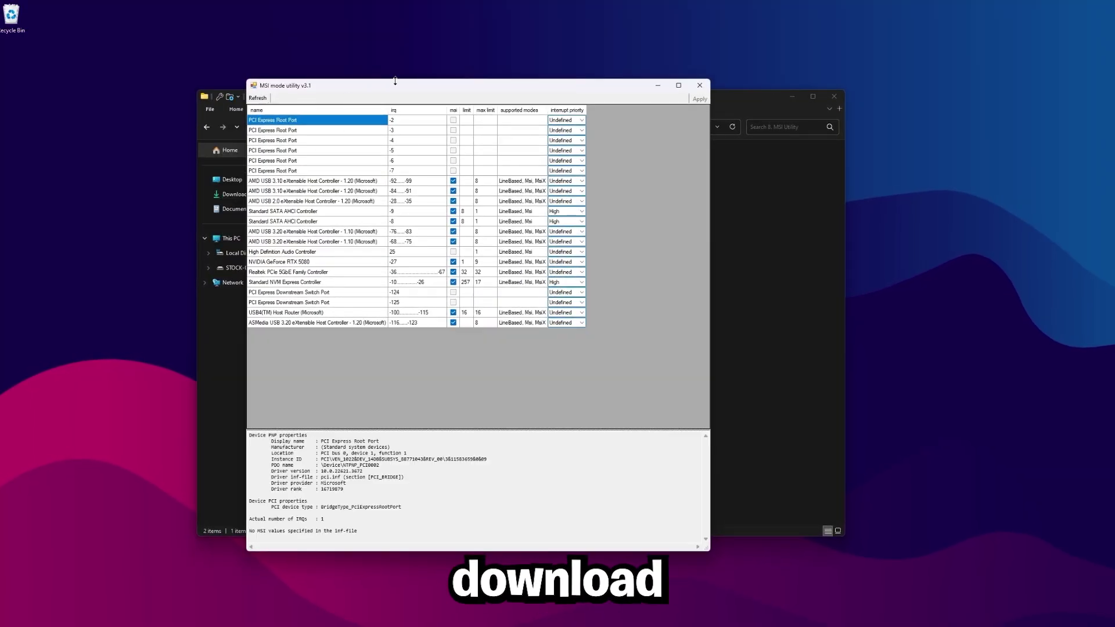
drag(395, 81, 338, 77)
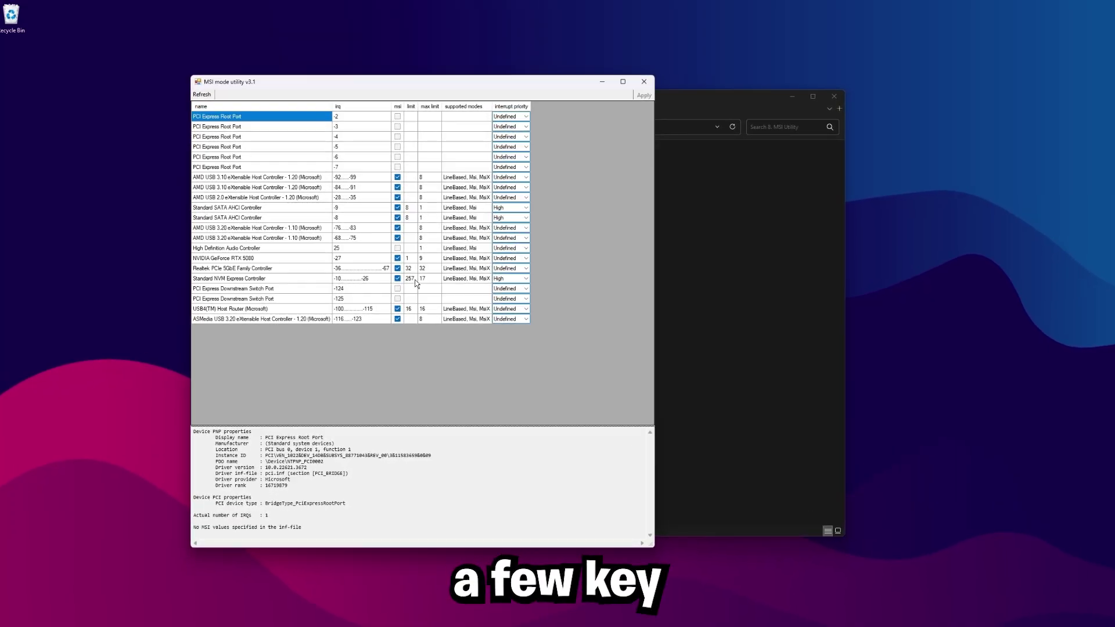
- Check the NVIDIA GeForce RTX 5080's interrupt priority options, leaving it at Undefined
click(217, 259)
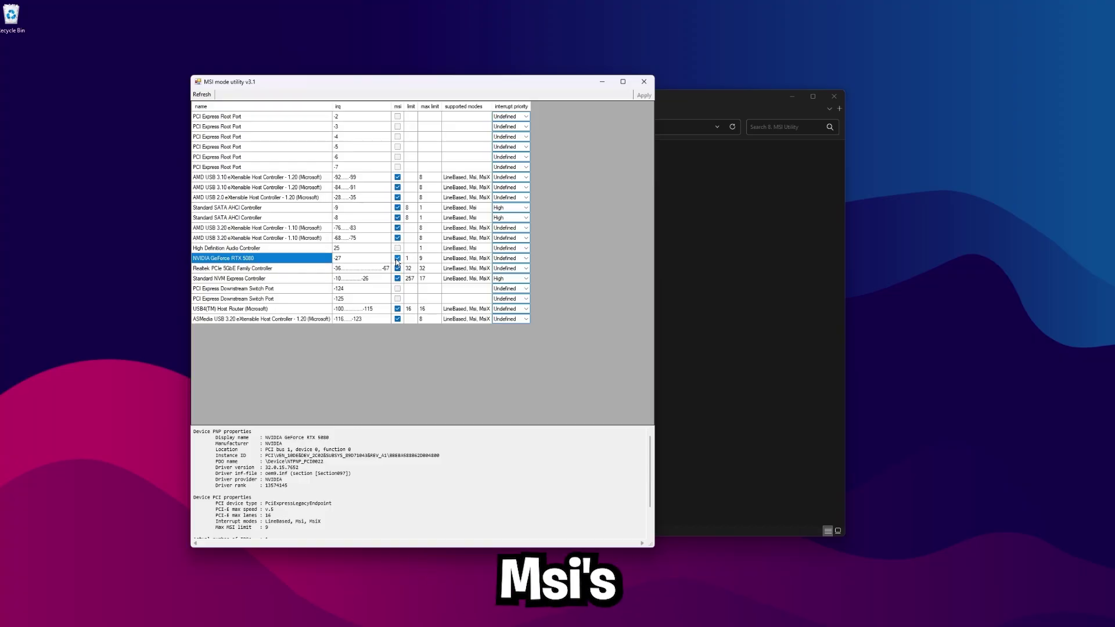
click(504, 261)
click(506, 261)
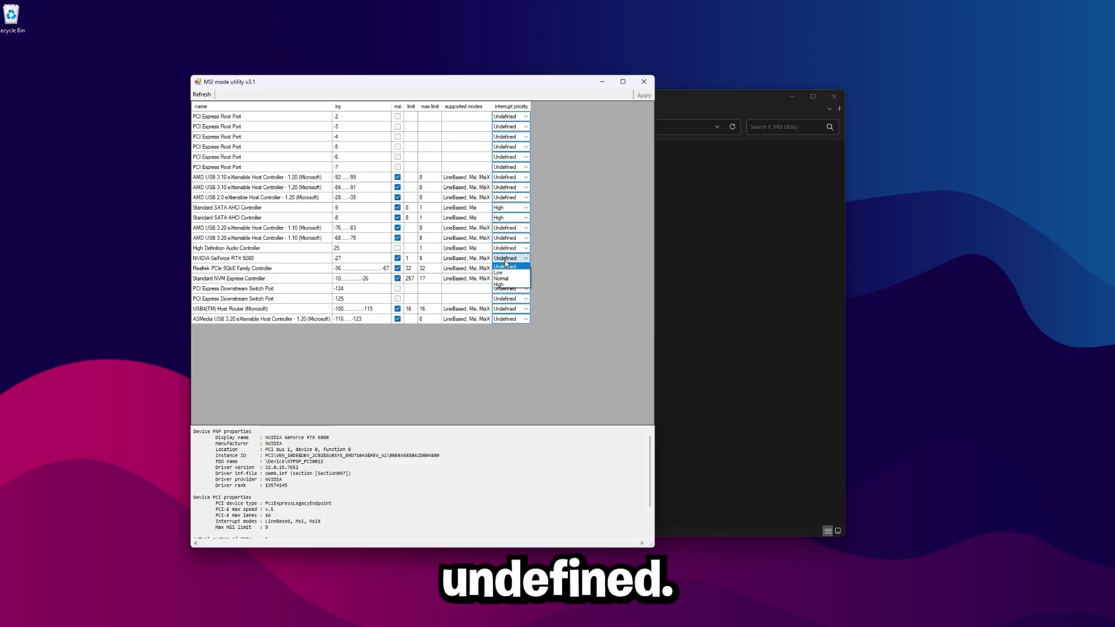
click(509, 260)
click(509, 261)
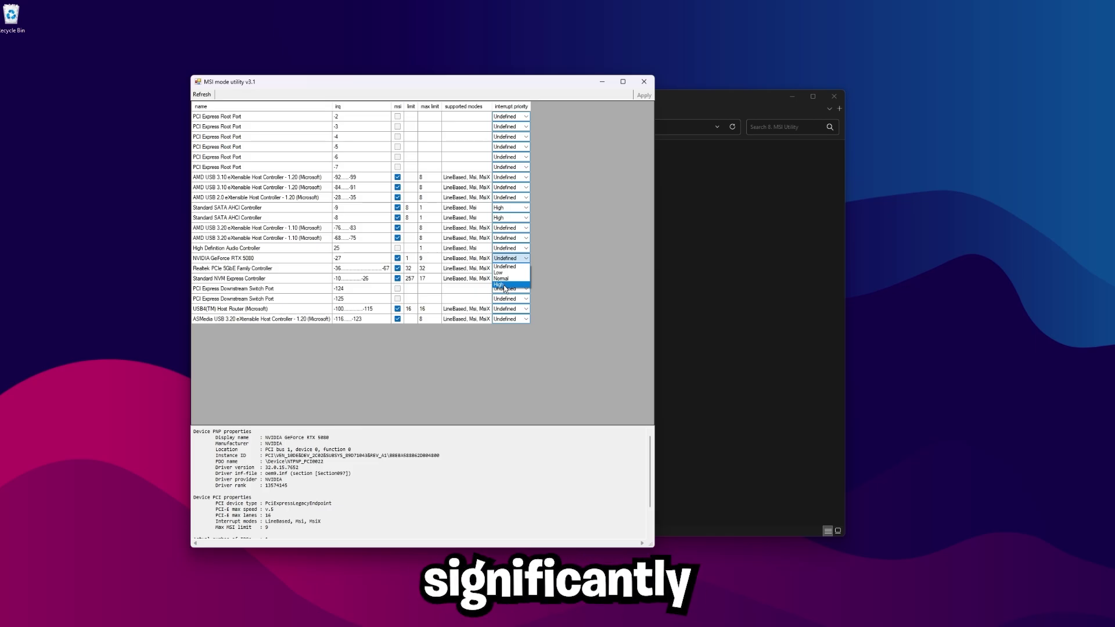
click(547, 255)
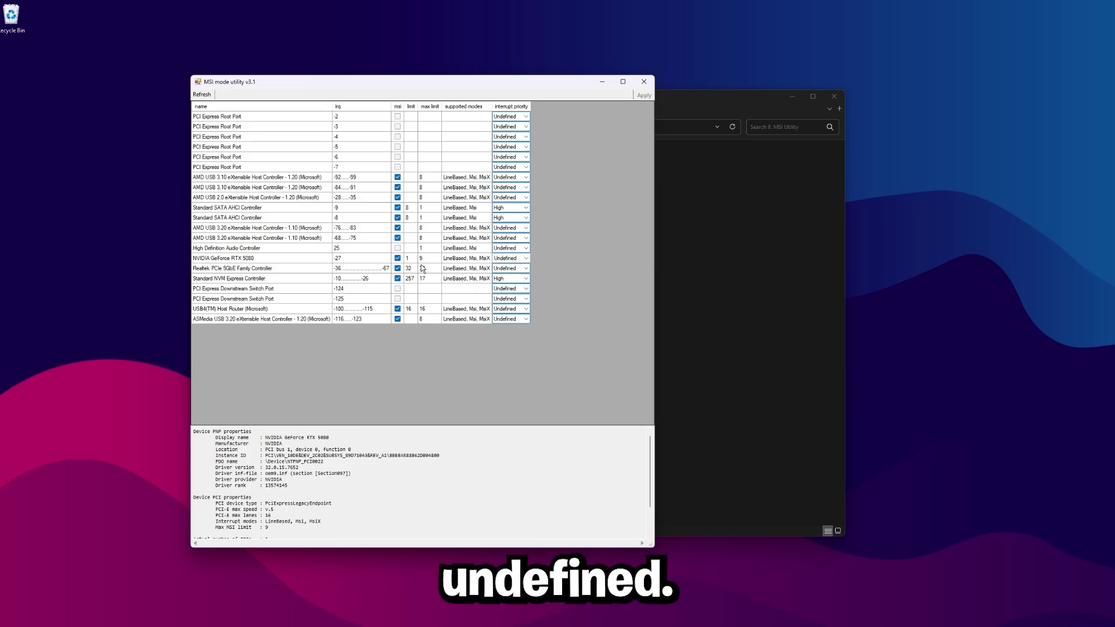
click(269, 260)
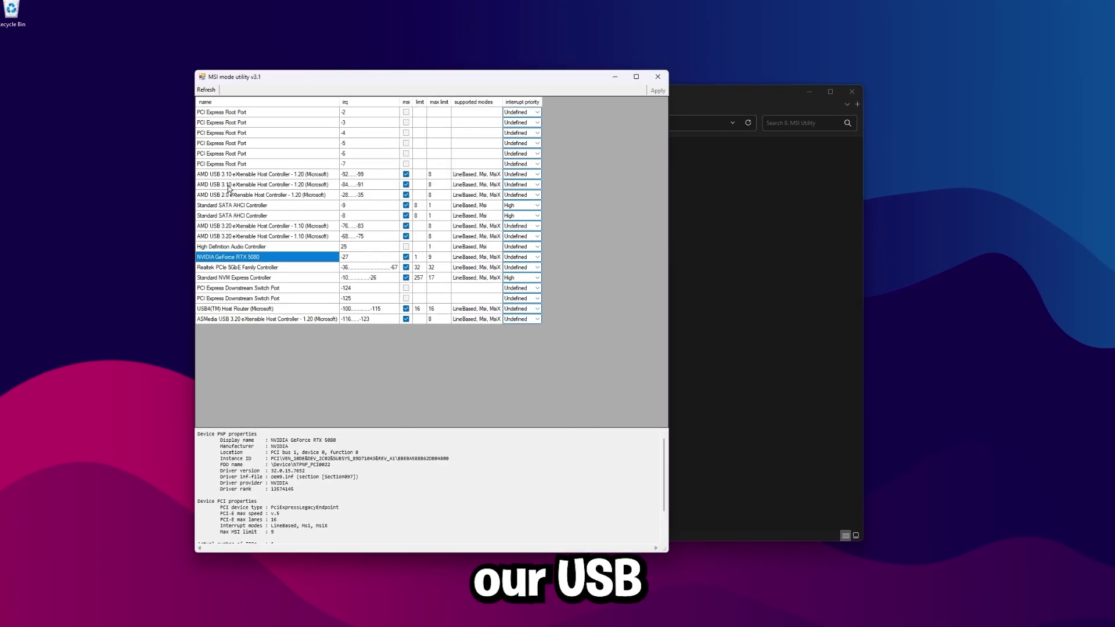
- Inspect the AMD USB 3.10, ASMedia USB 3.20, AMD USB 3.20 and AMD USB 2.0 controller entries
click(207, 175)
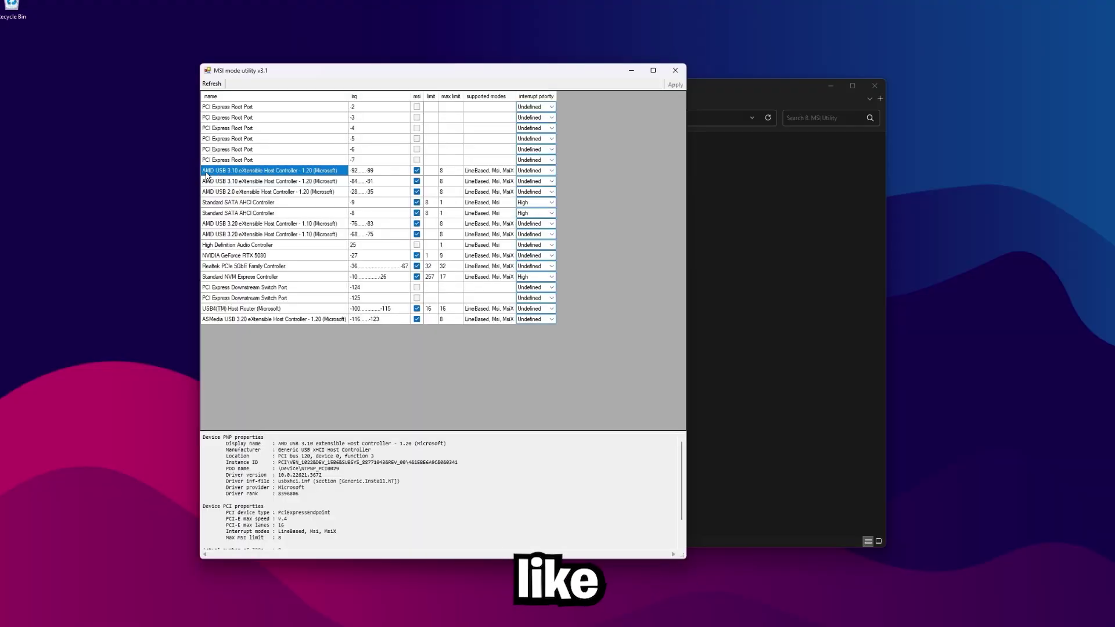
click(250, 181)
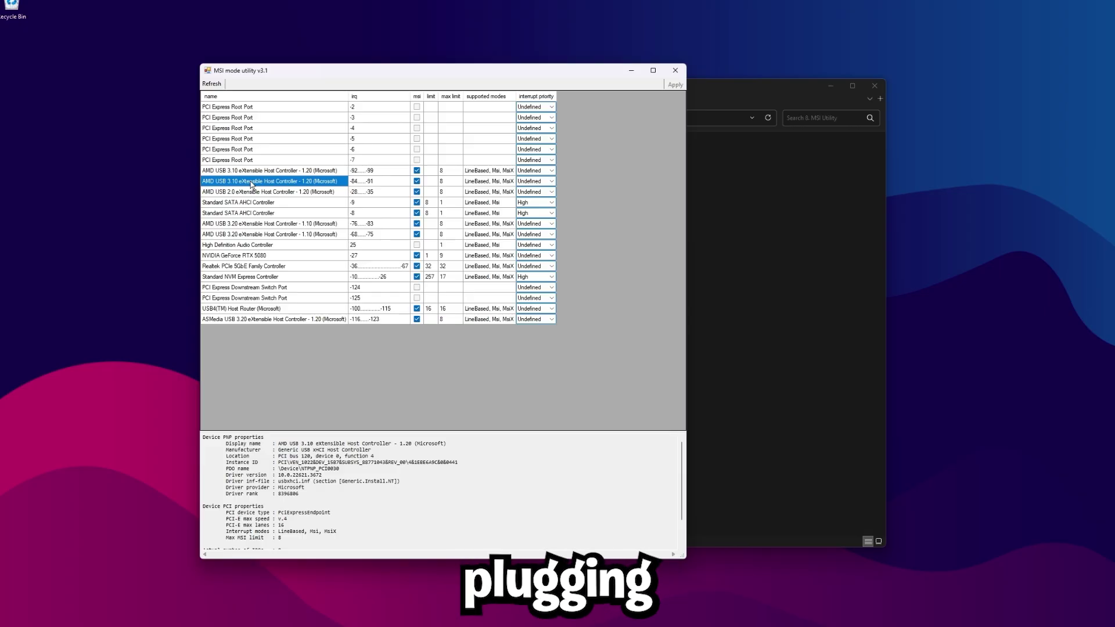
click(234, 172)
click(235, 182)
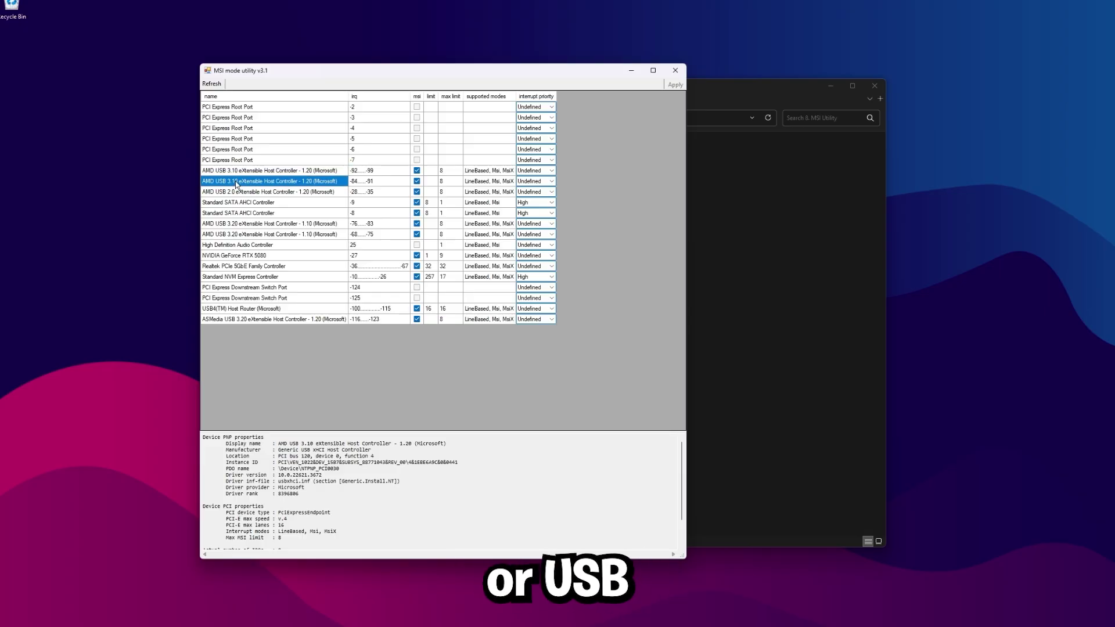
click(241, 320)
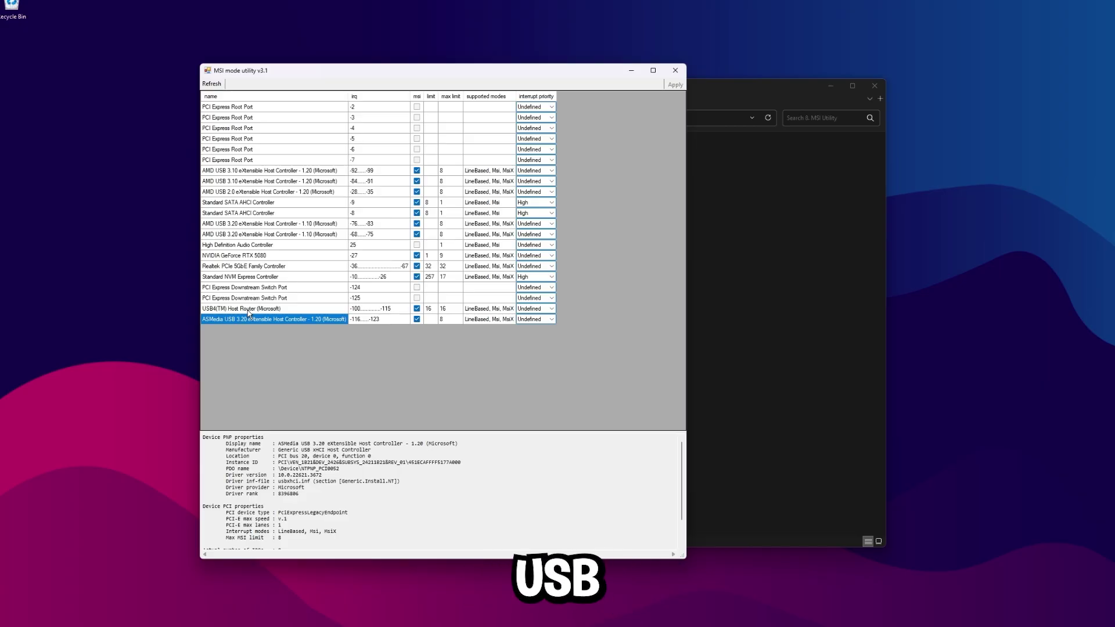
click(248, 224)
click(249, 234)
click(295, 319)
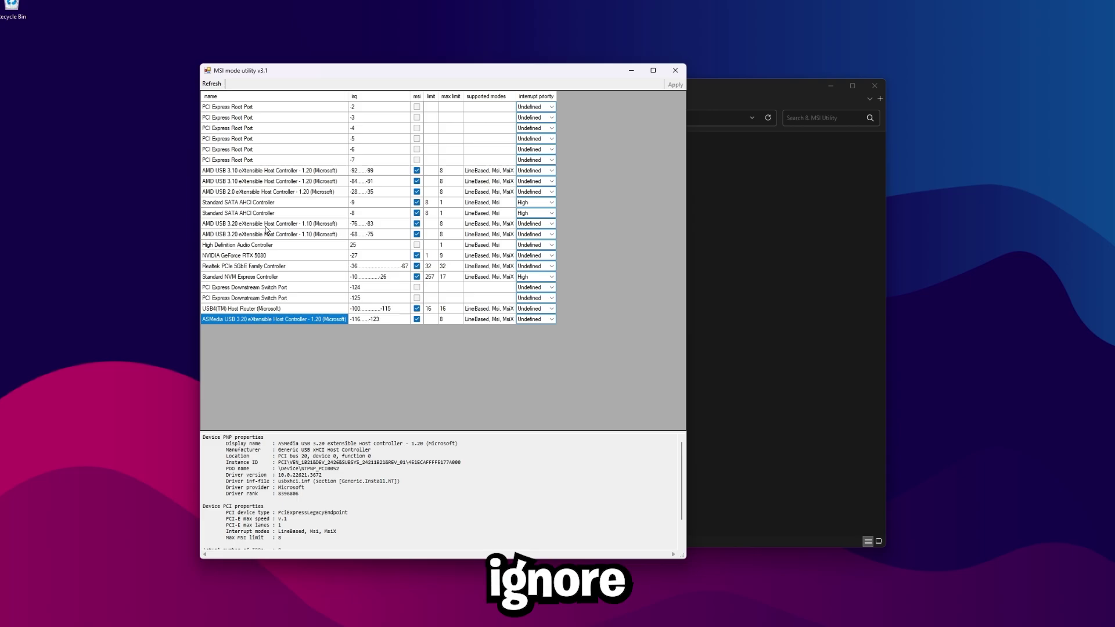
click(232, 193)
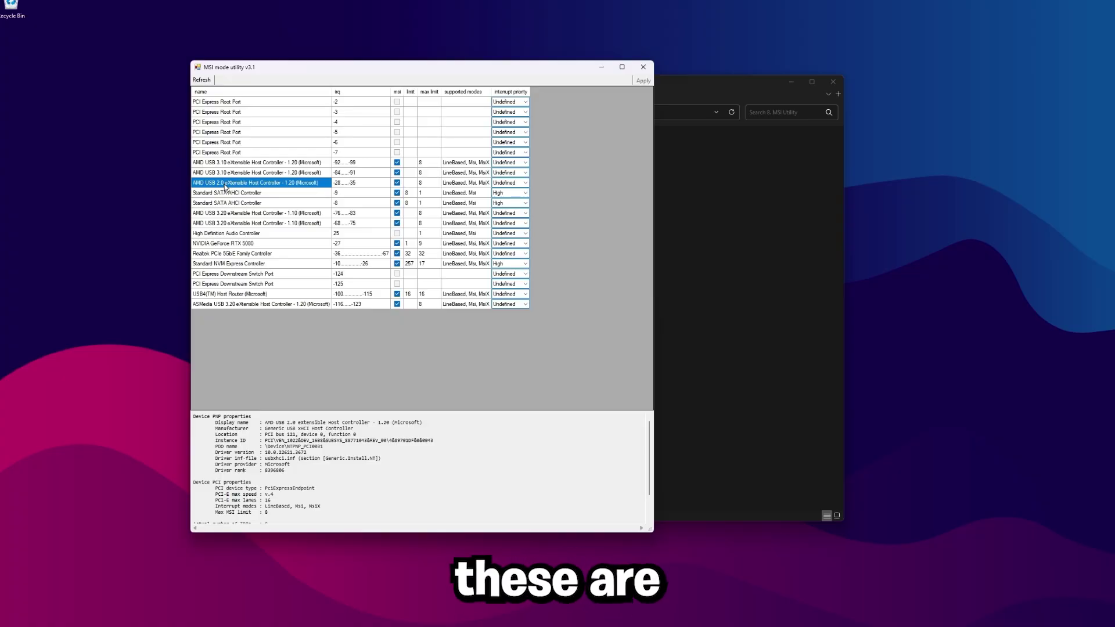
click(254, 165)
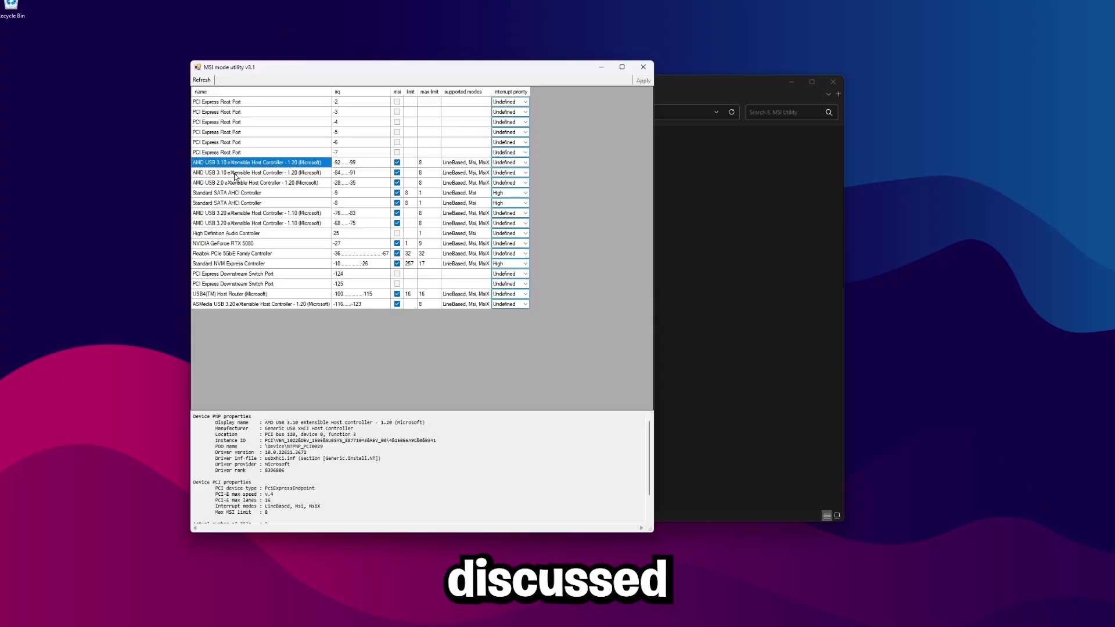
click(237, 173)
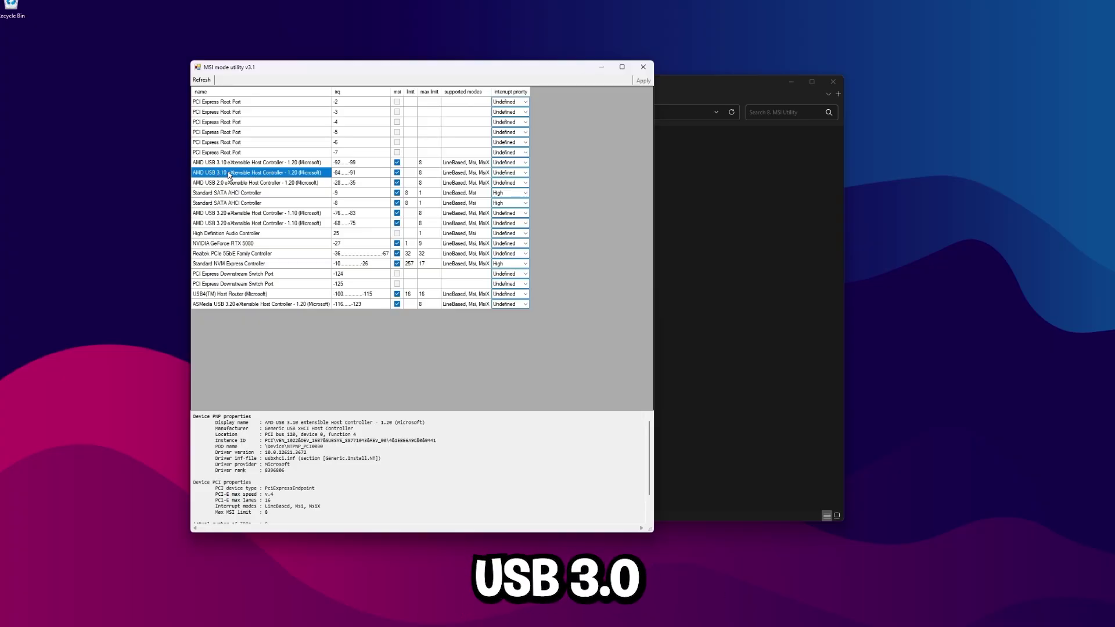
click(231, 163)
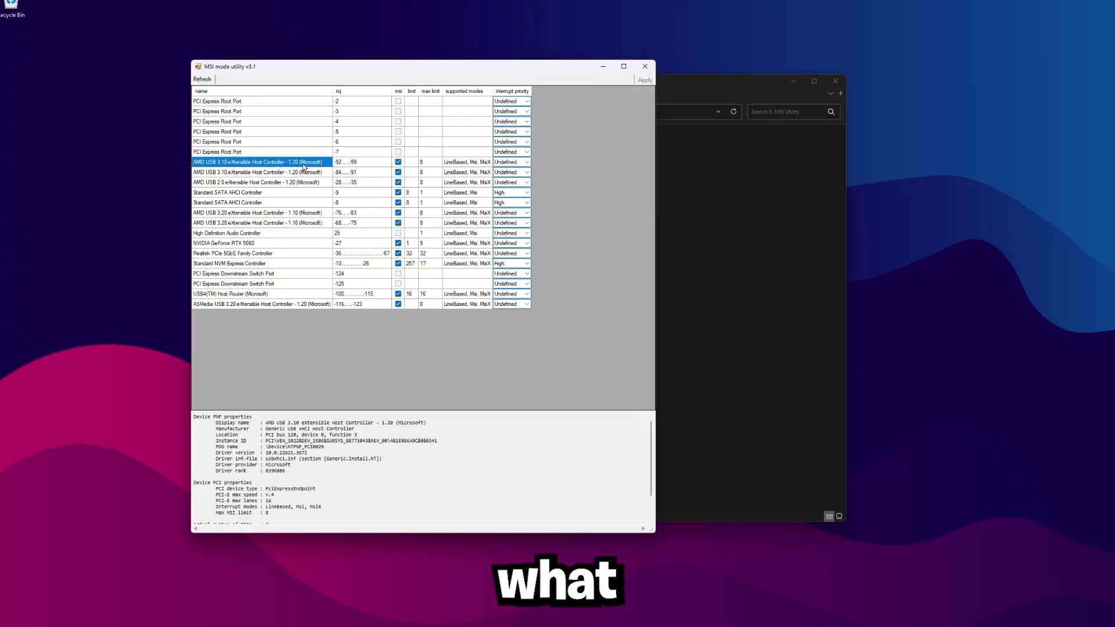
- Check both AMD USB 3.10 controllers' interrupt priority options, leaving each at Undefined
click(531, 159)
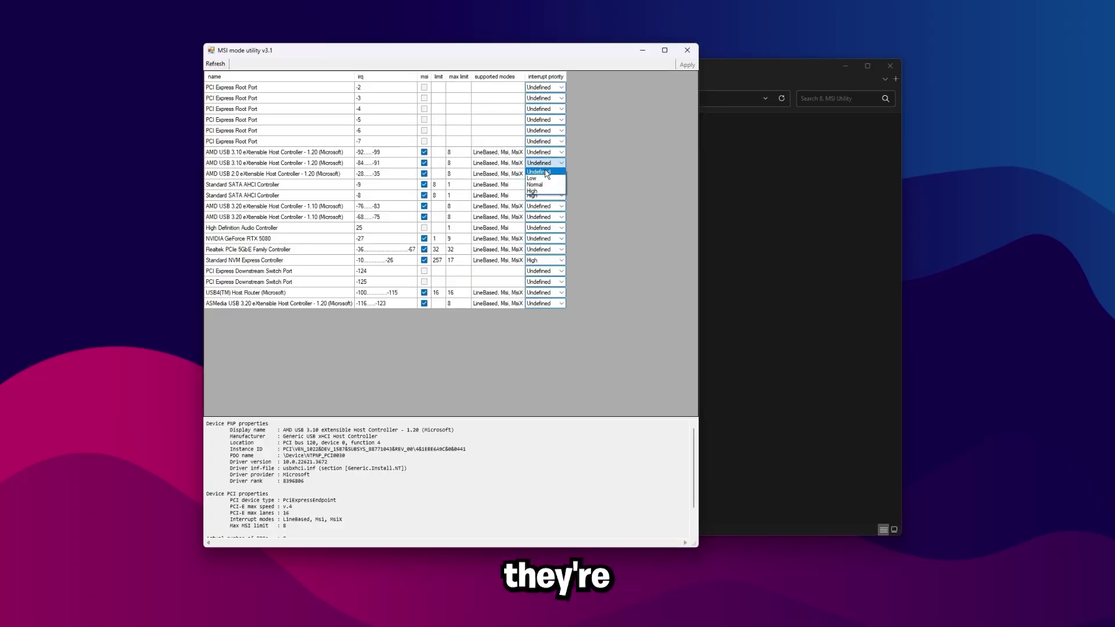
click(523, 163)
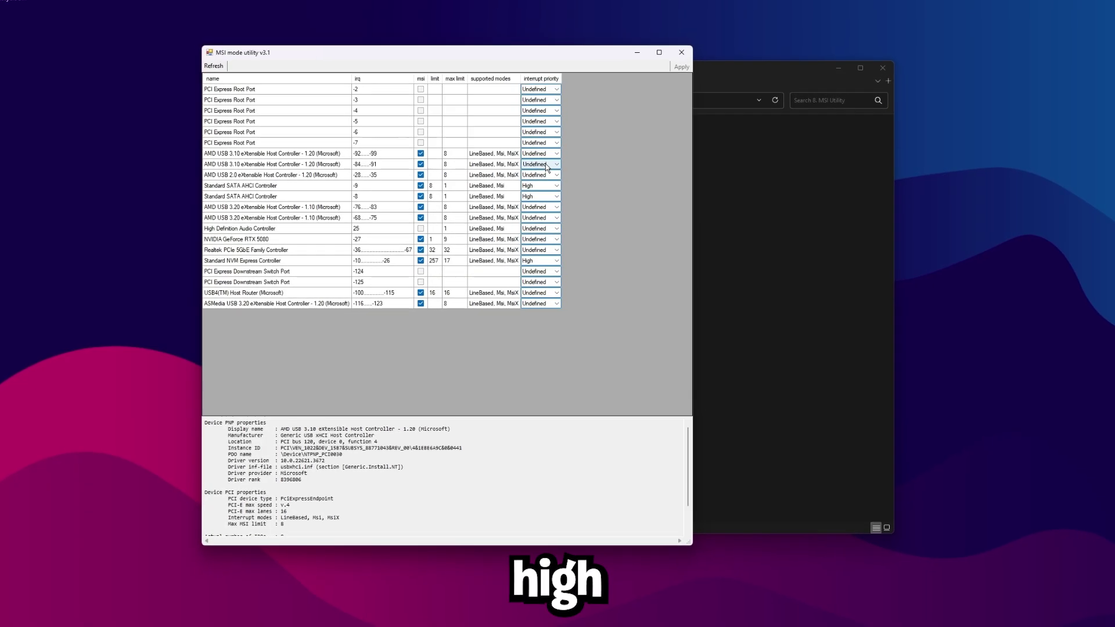
click(546, 163)
click(544, 168)
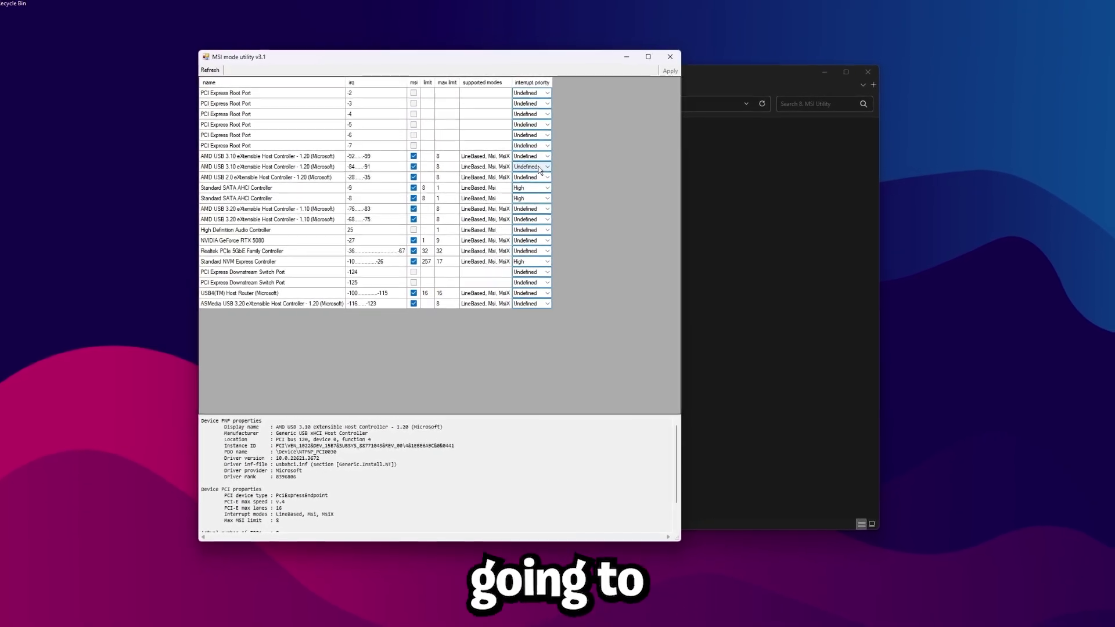
click(535, 168)
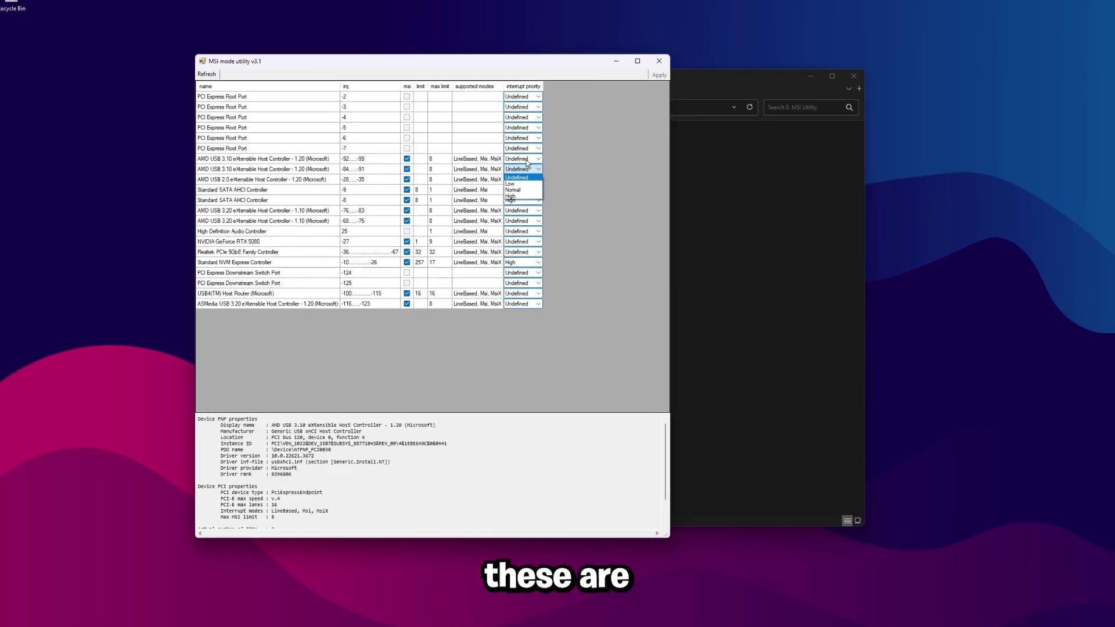
click(540, 167)
click(372, 160)
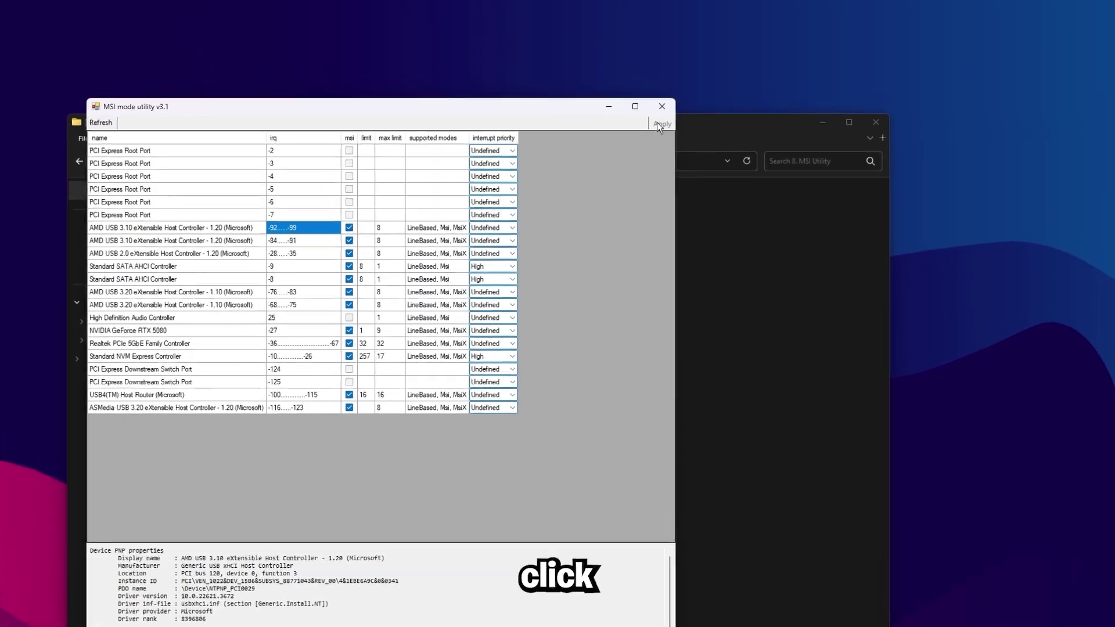
- Refresh the MSI utility's device list and close the utility
click(100, 122)
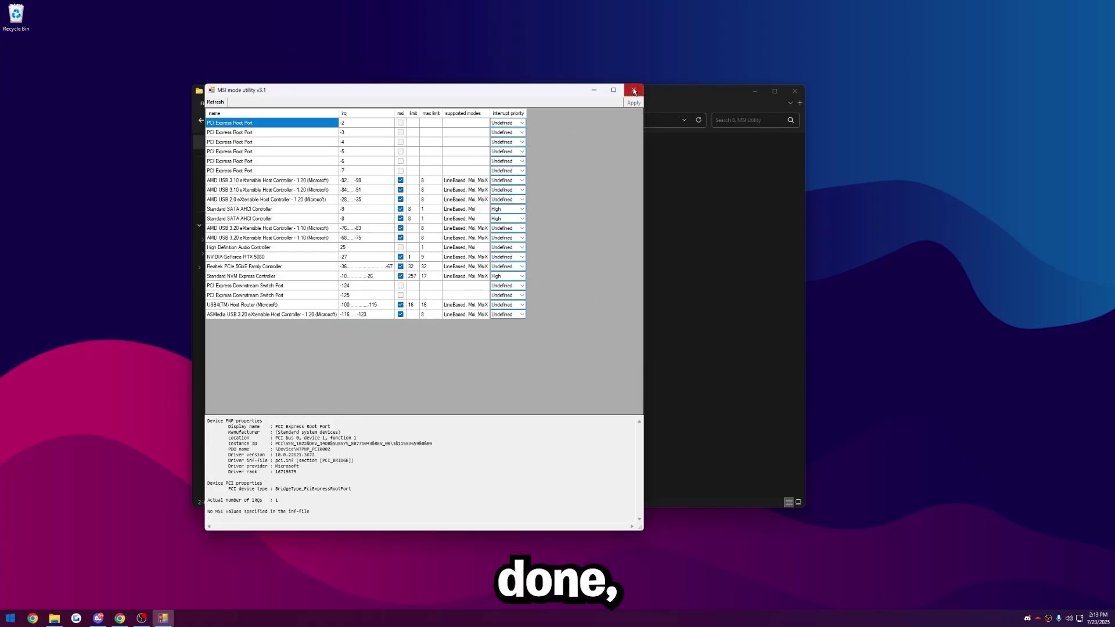
click(635, 91)
- Open 9. Honest Hardware Talk and highlight the Apex Pro Mini Gen 3 and Viper V3 Pro shortcuts
click(309, 120)
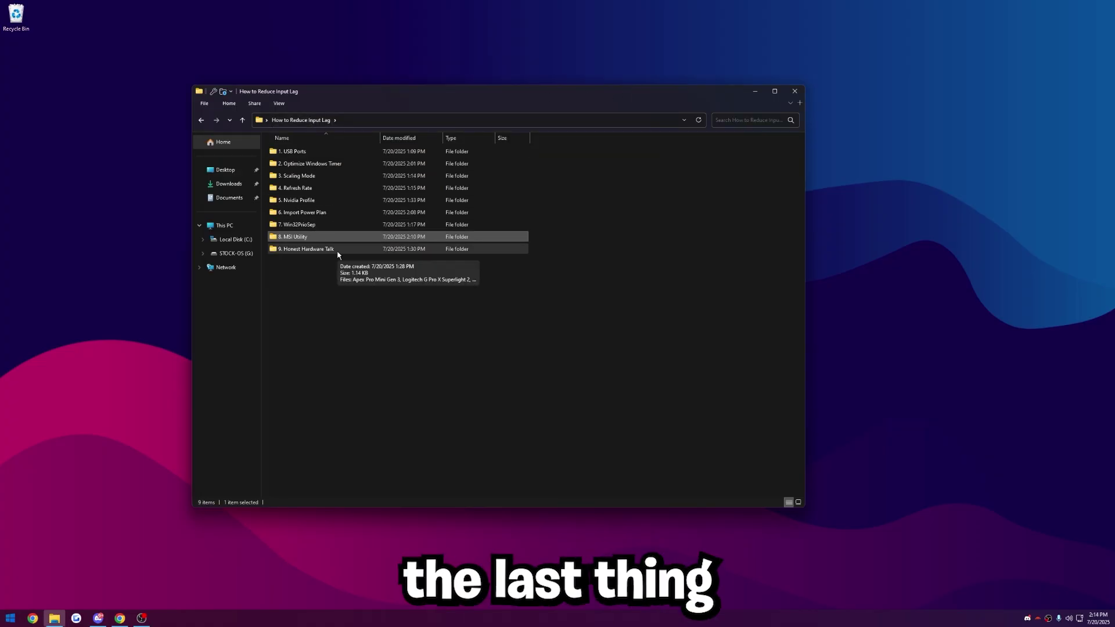
click(341, 274)
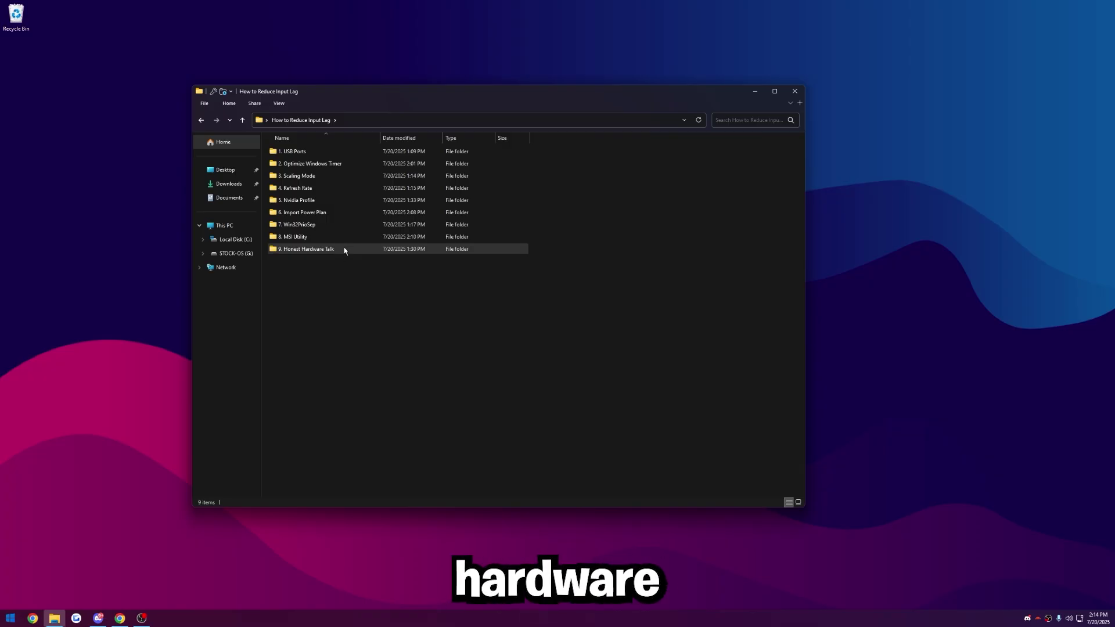
double_click(343, 249)
drag(371, 259, 265, 137)
click(429, 250)
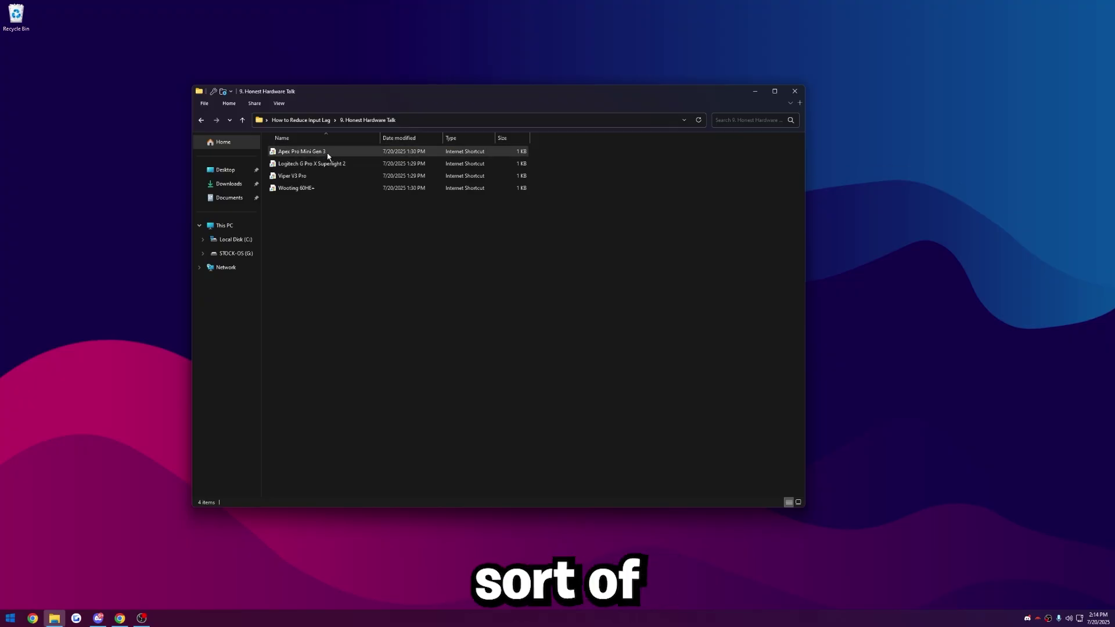
click(358, 154)
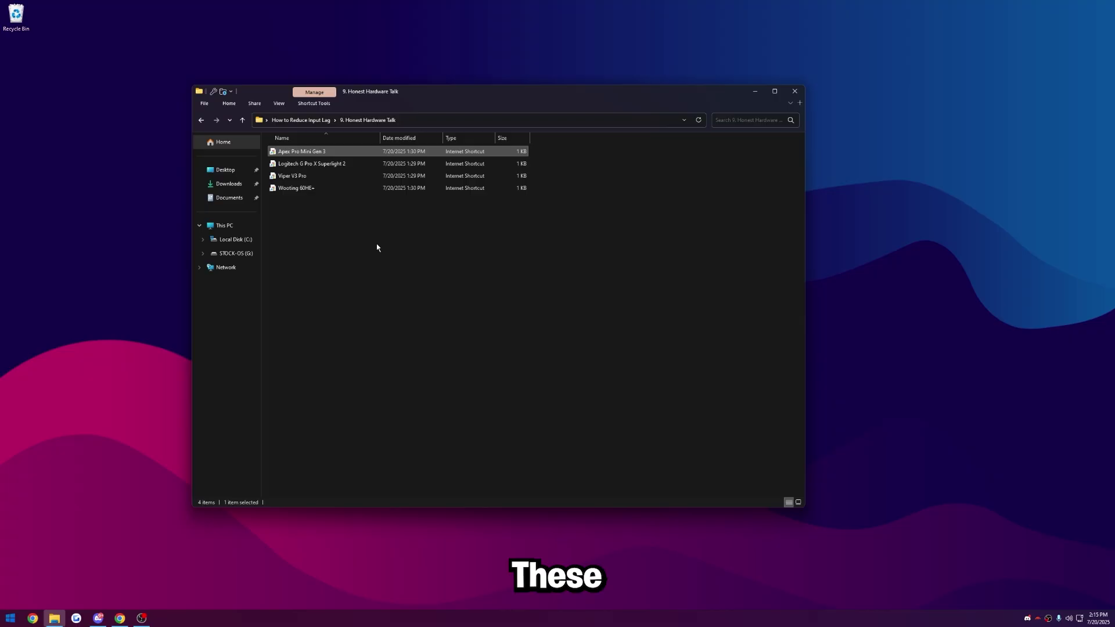
click(343, 173)
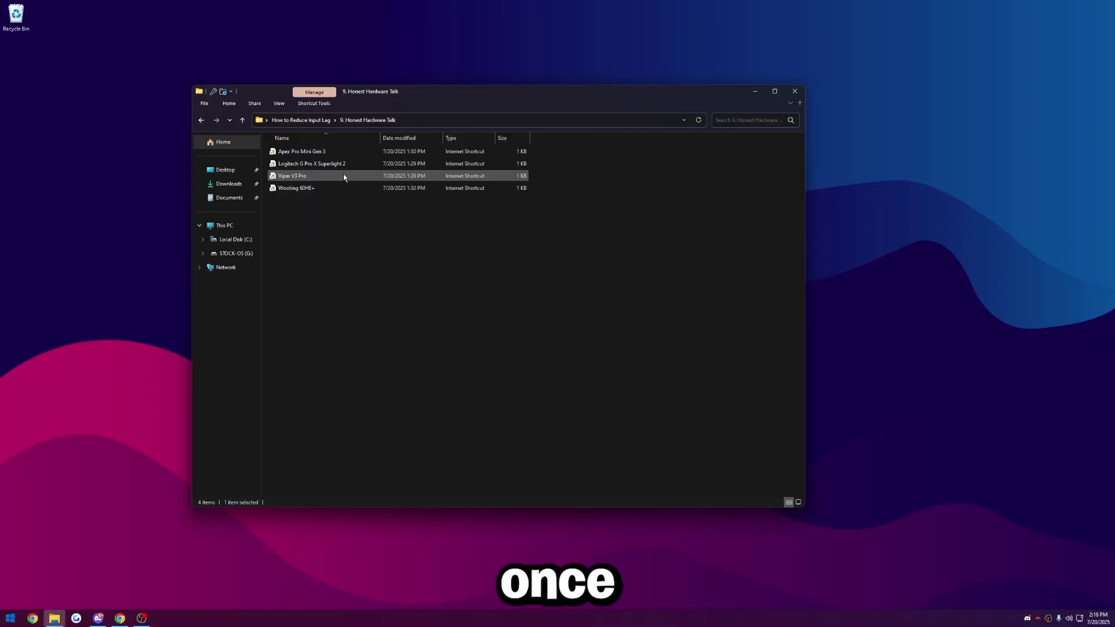
- Return to How to Reduce Input Lag, select all nine tweak folders, then clear the selection
click(308, 120)
key(ctrl+a)
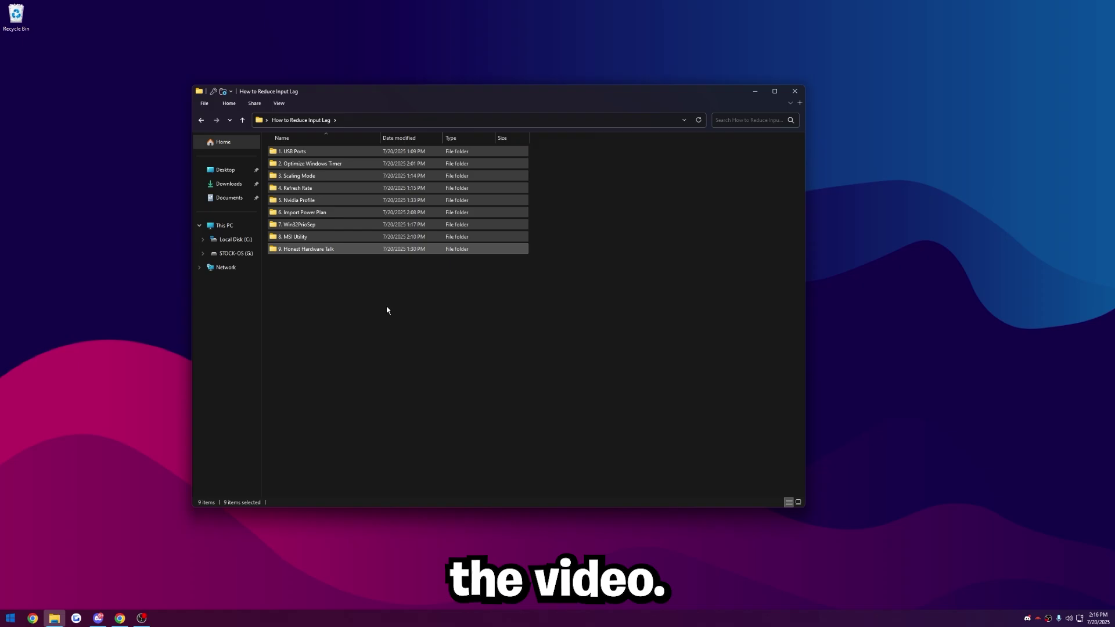
click(386, 310)
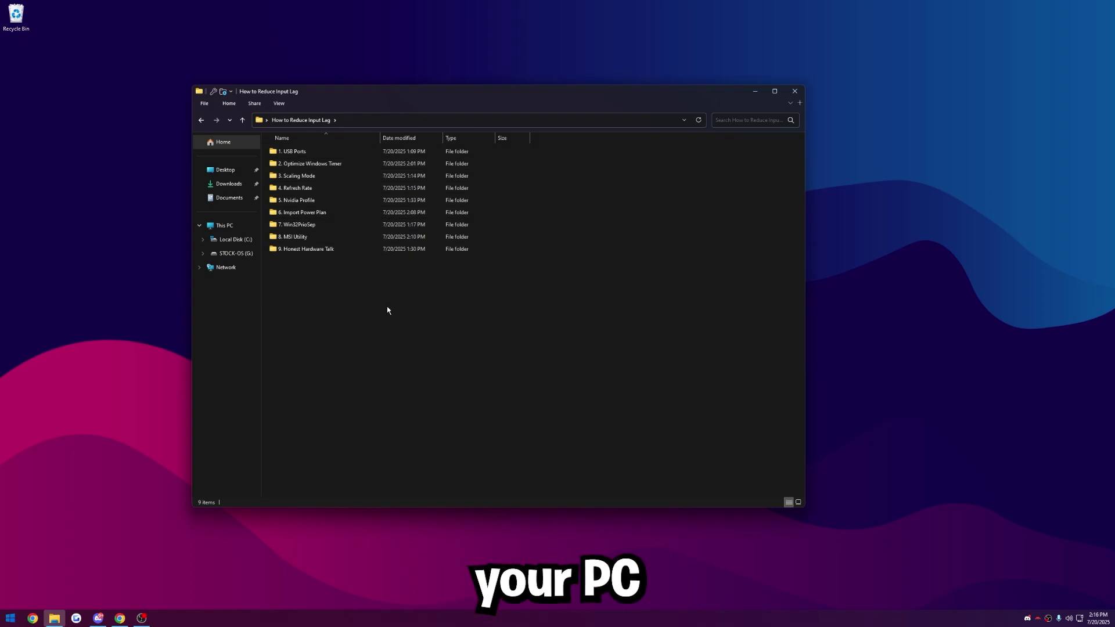